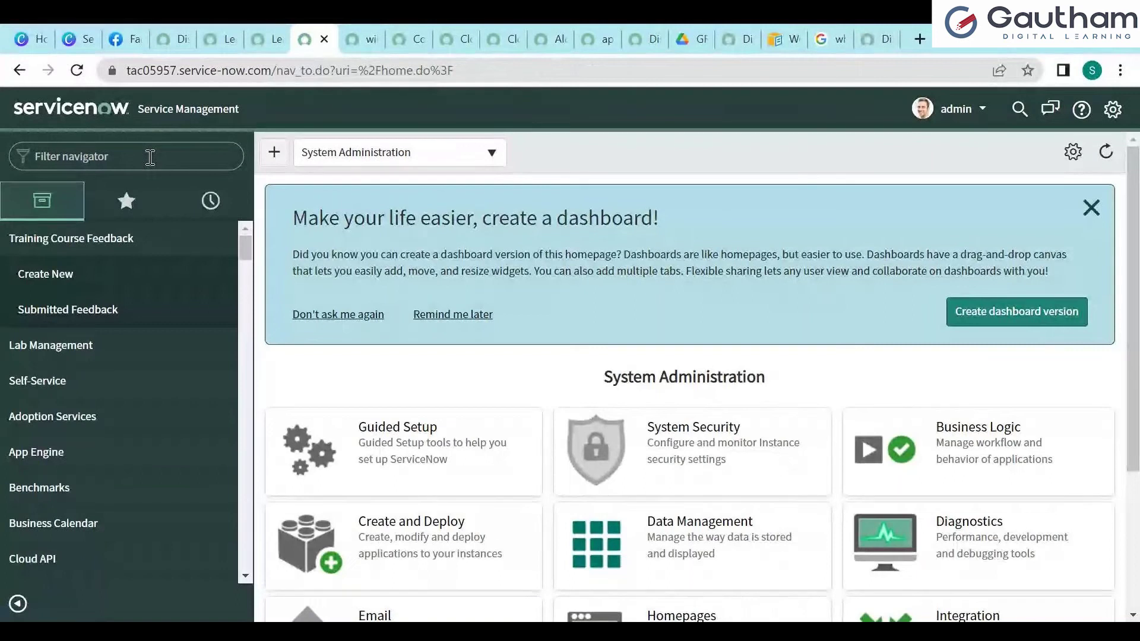
Filter the navigator by 'discovery' and open the Discovery Definition Behaviors list.
click(150, 158)
text(disc)
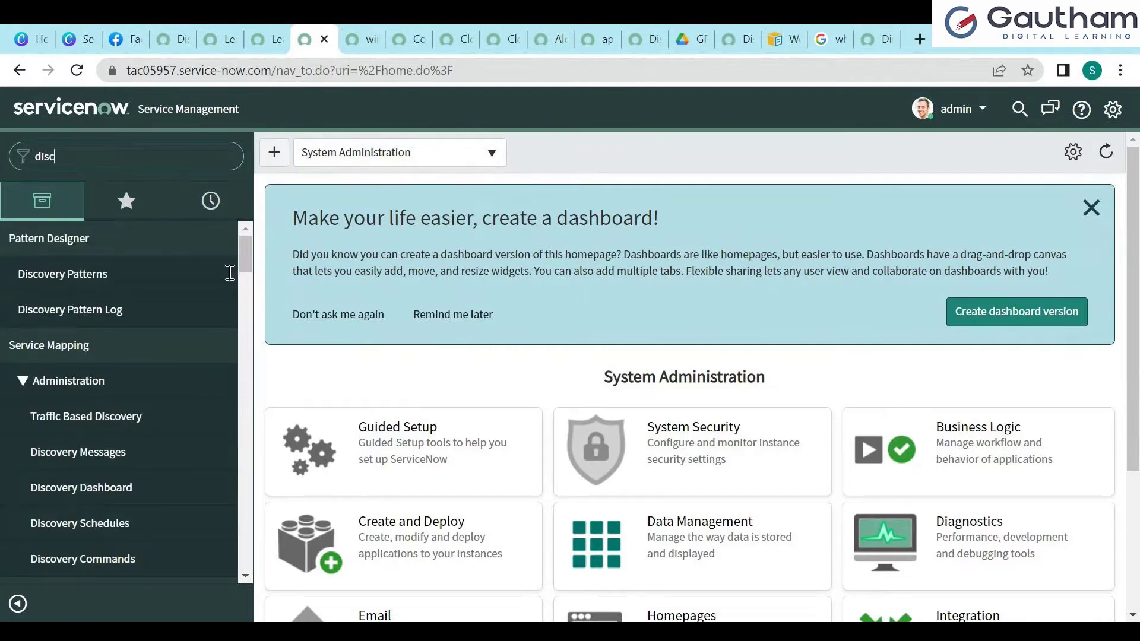
text(overy)
drag(244, 253, 245, 408)
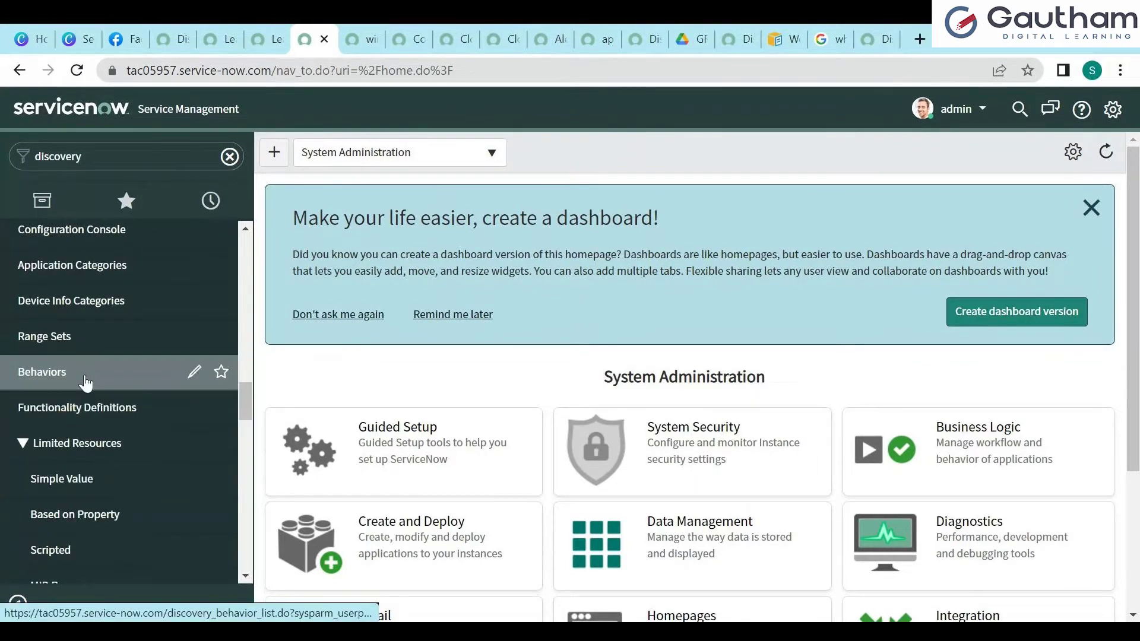
click(85, 378)
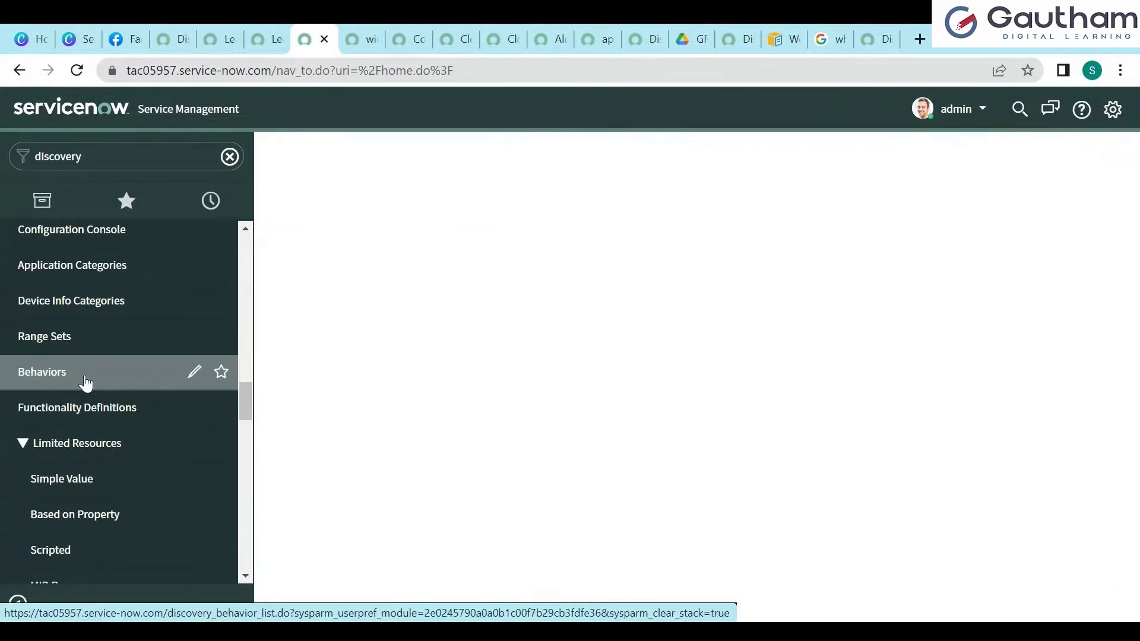
Save a new Discovery Behavior named 'Windows only' and start a new Discovery Functionality for it.
click(419, 166)
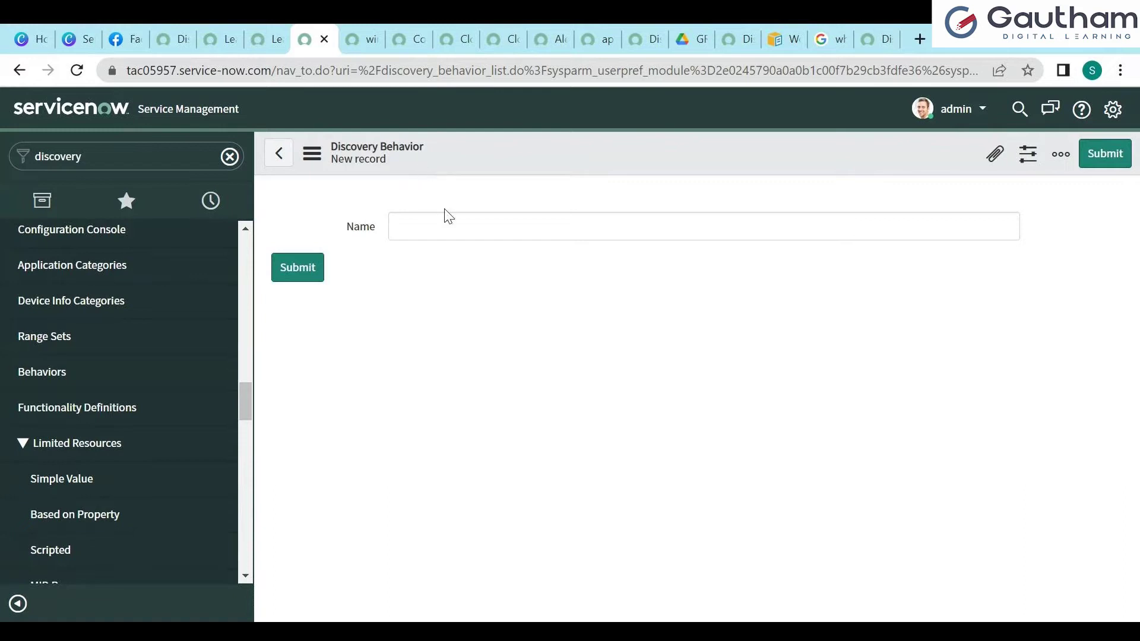
click(451, 226)
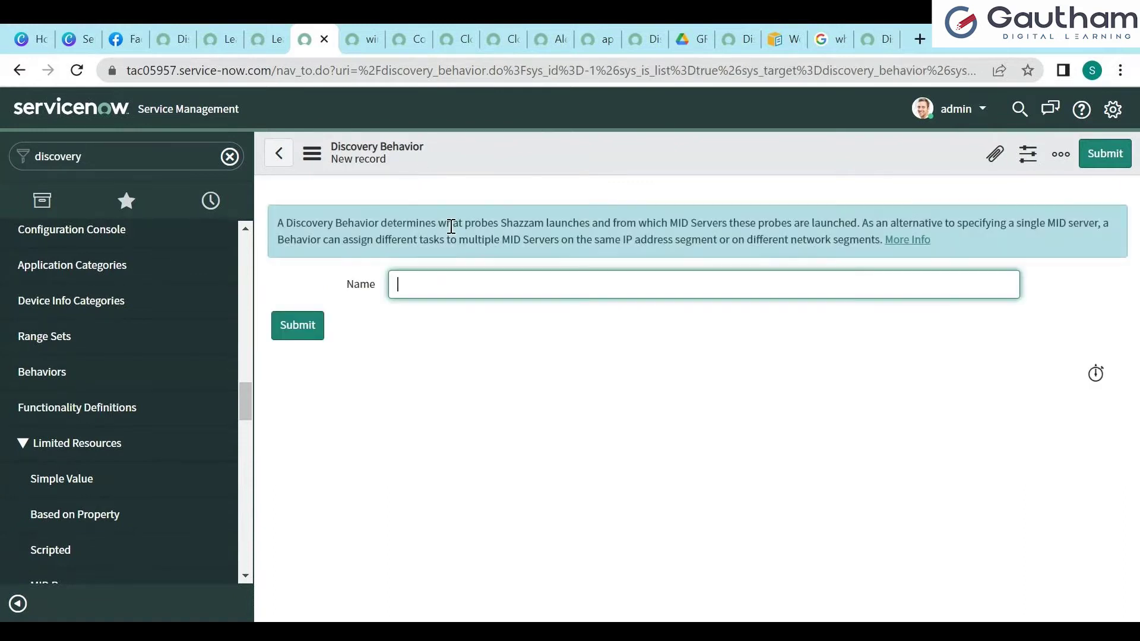
text(Windows only)
right_click(797, 151)
click(804, 158)
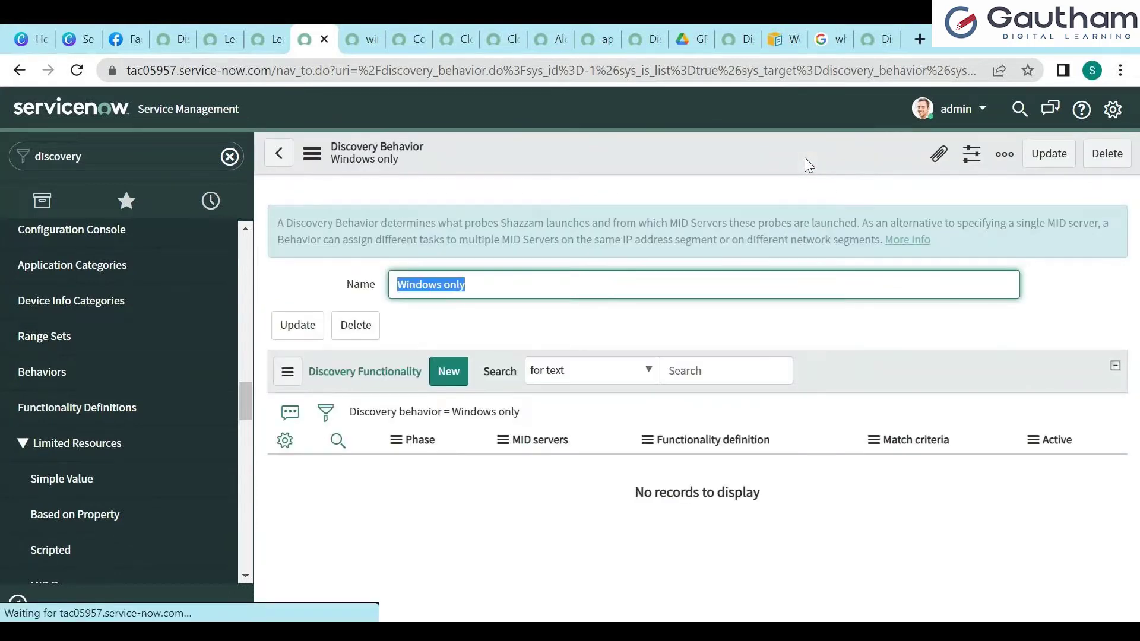
click(446, 373)
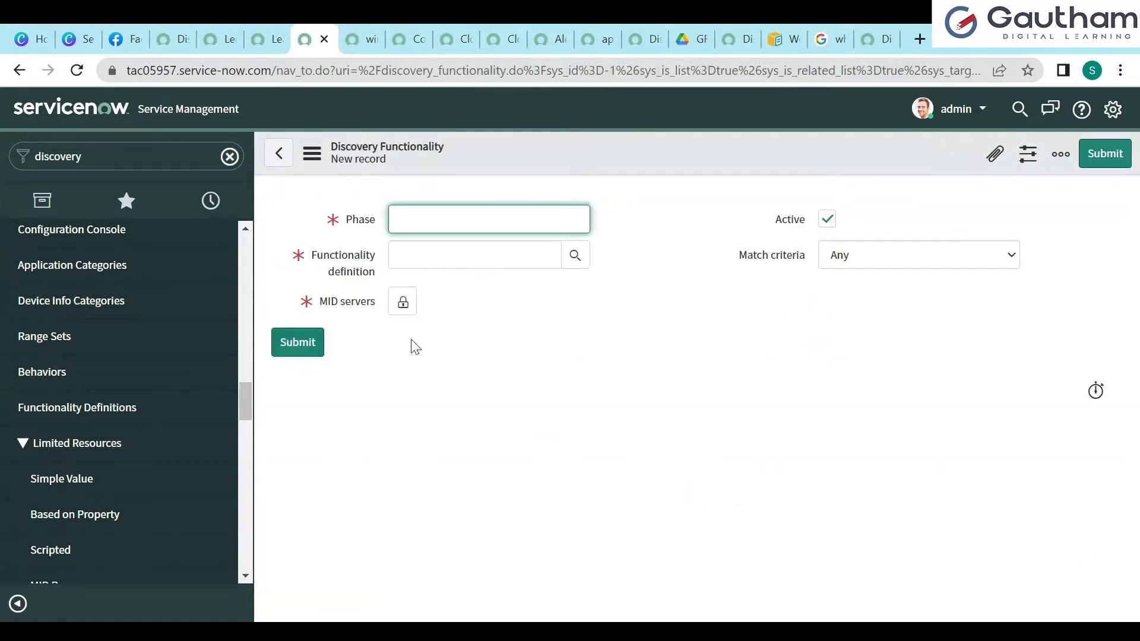
Submit a Discovery Functionality with phase 1, the 'Windows only' definition and MID server windows_mid.
click(478, 220)
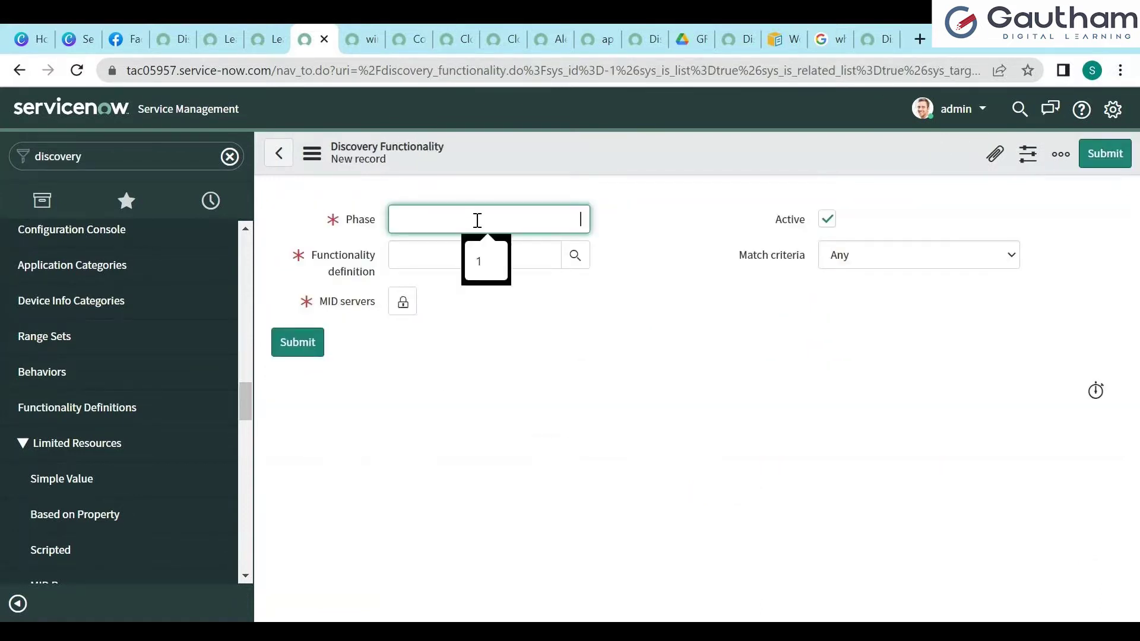
click(577, 259)
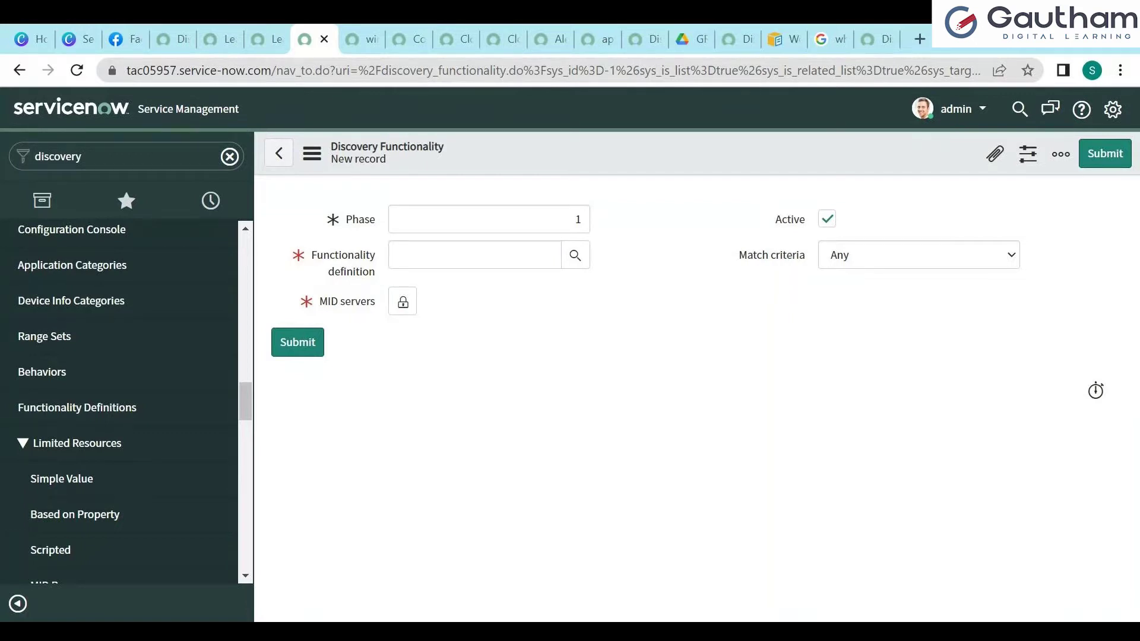
click(402, 303)
click(576, 458)
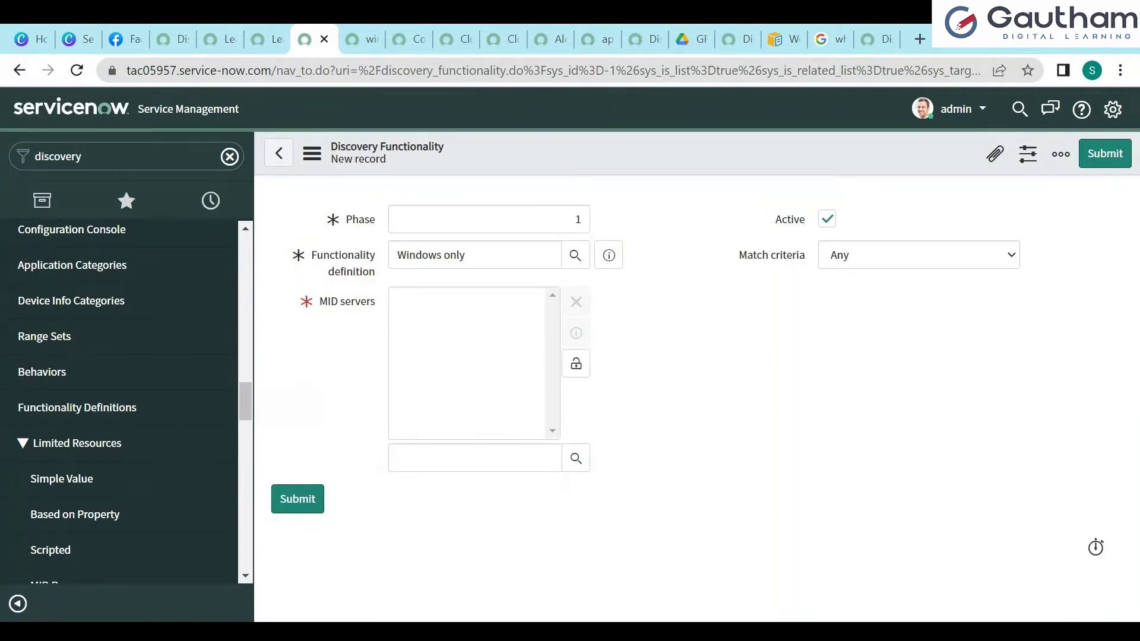
click(576, 363)
click(1105, 153)
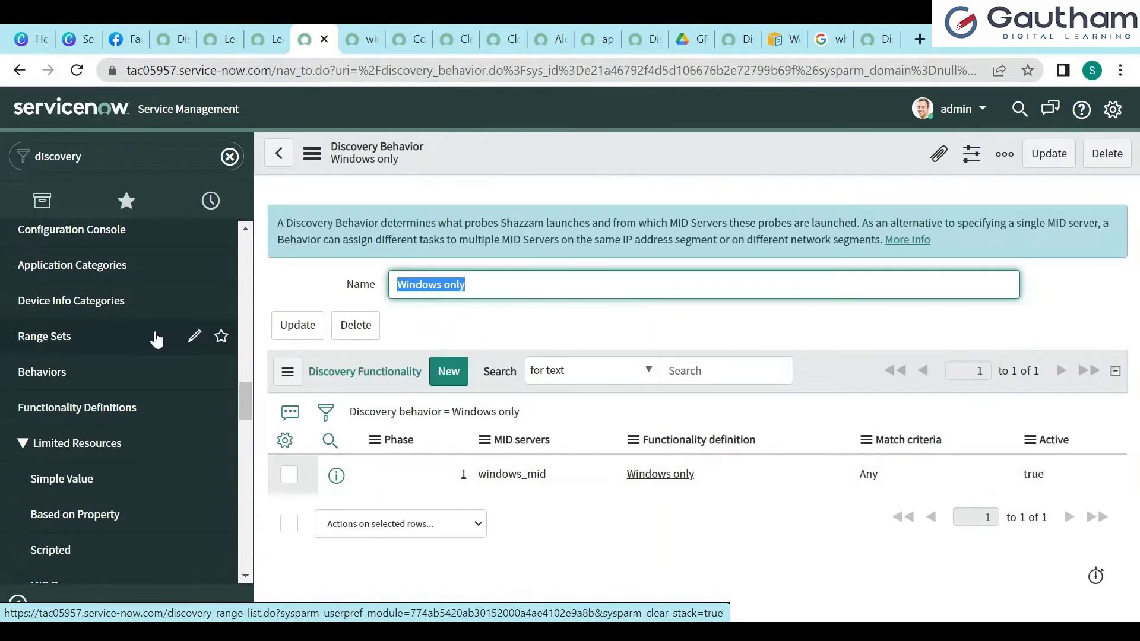
Open Discovery Schedules in a new browser tab and start a blank schedule record.
drag(248, 405, 250, 312)
right_click(124, 330)
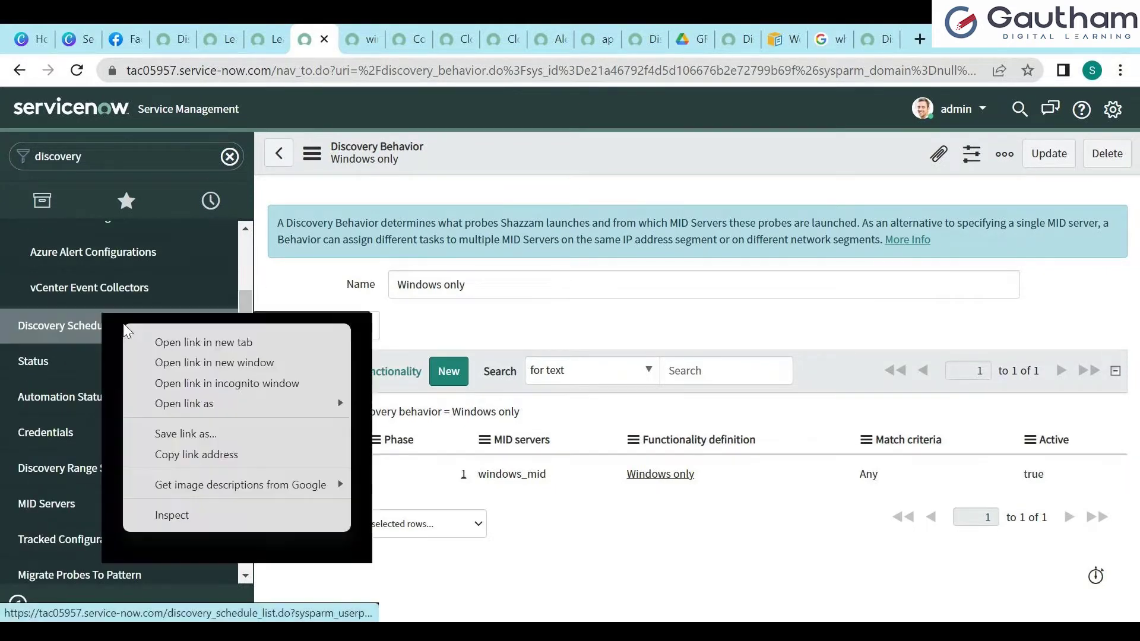
click(158, 339)
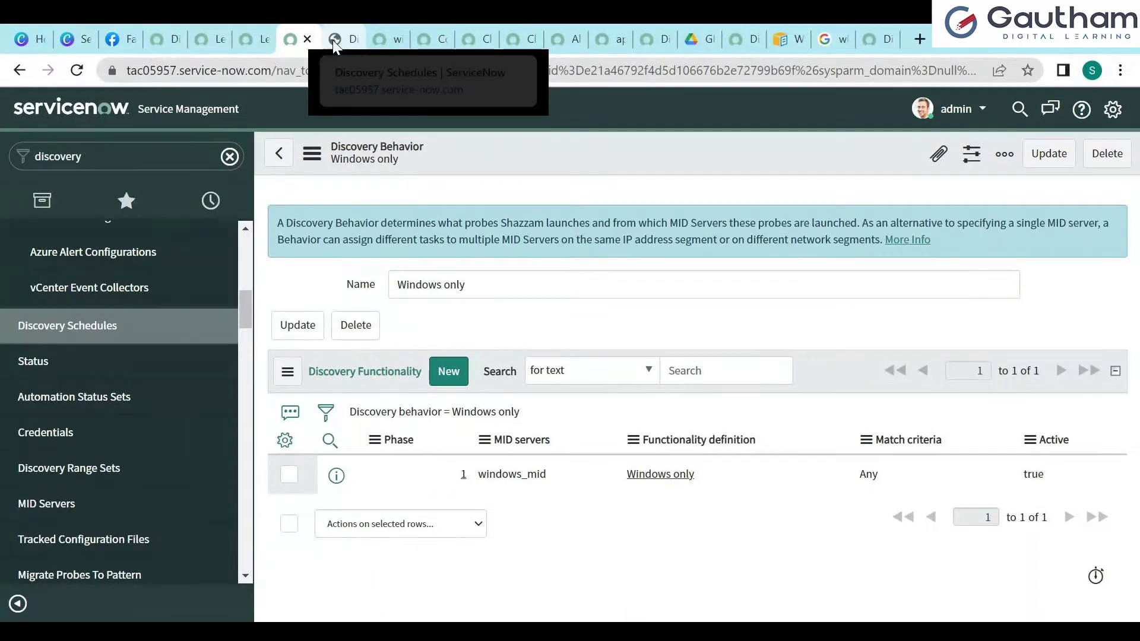
click(335, 43)
click(168, 111)
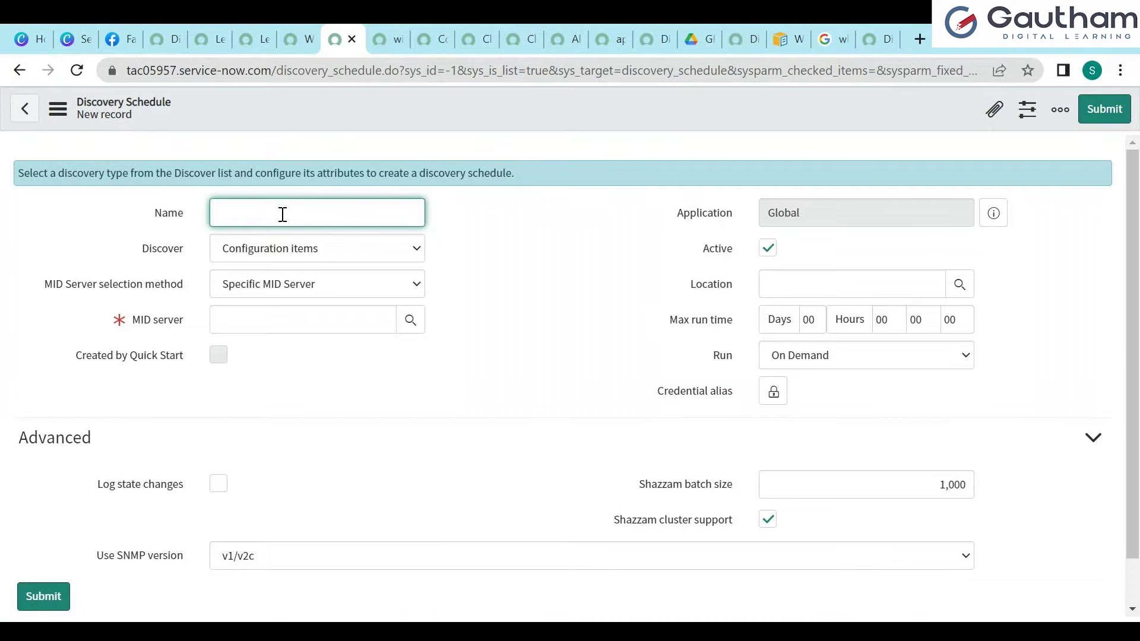
Save schedule 'Windows only' discovering Configuration items with the Specific MID Server windows_mid.
click(322, 249)
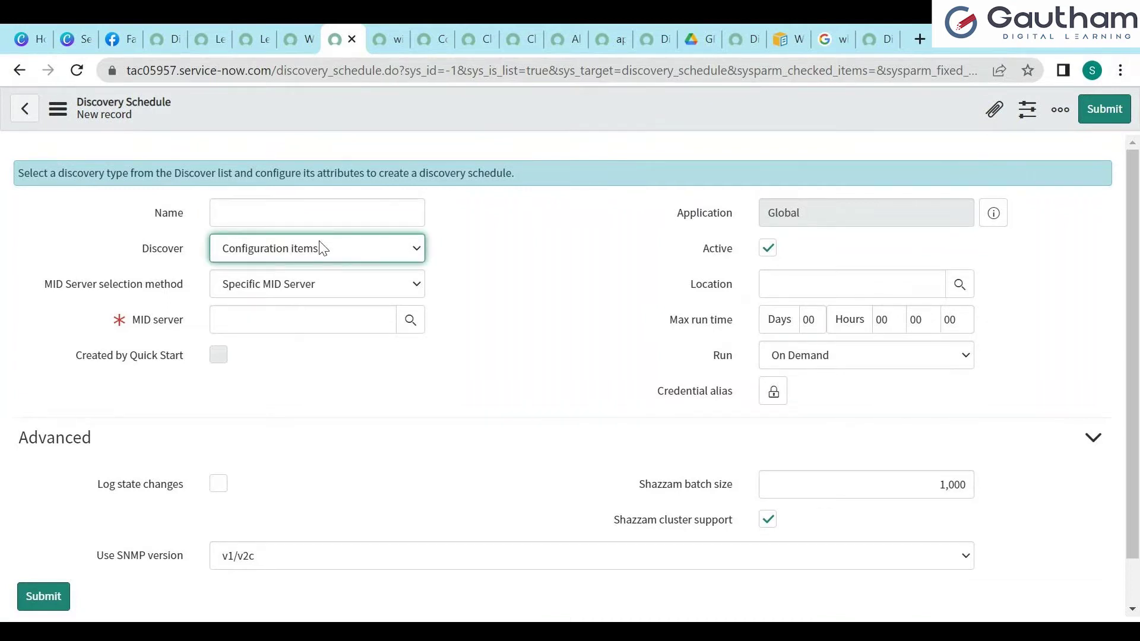
click(331, 284)
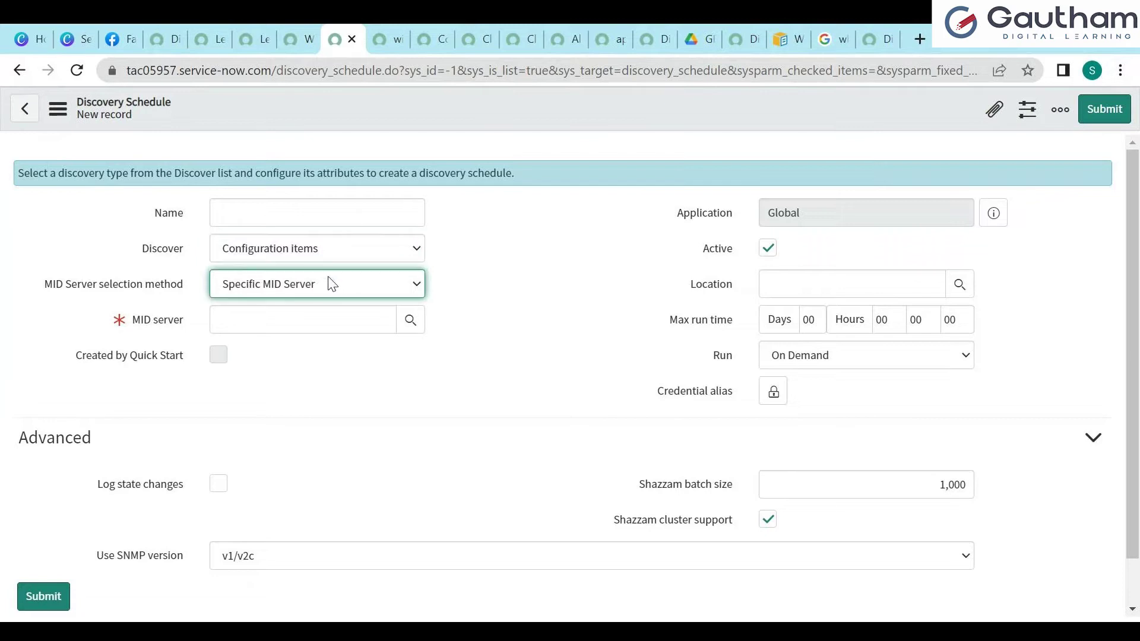
click(410, 321)
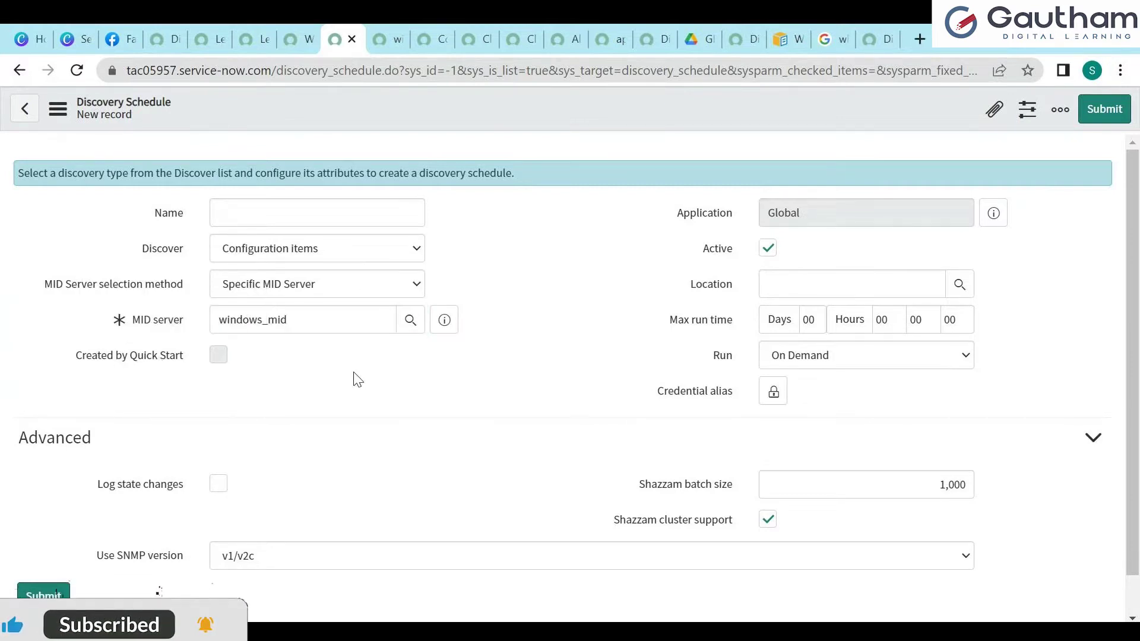
click(248, 212)
text(Wi)
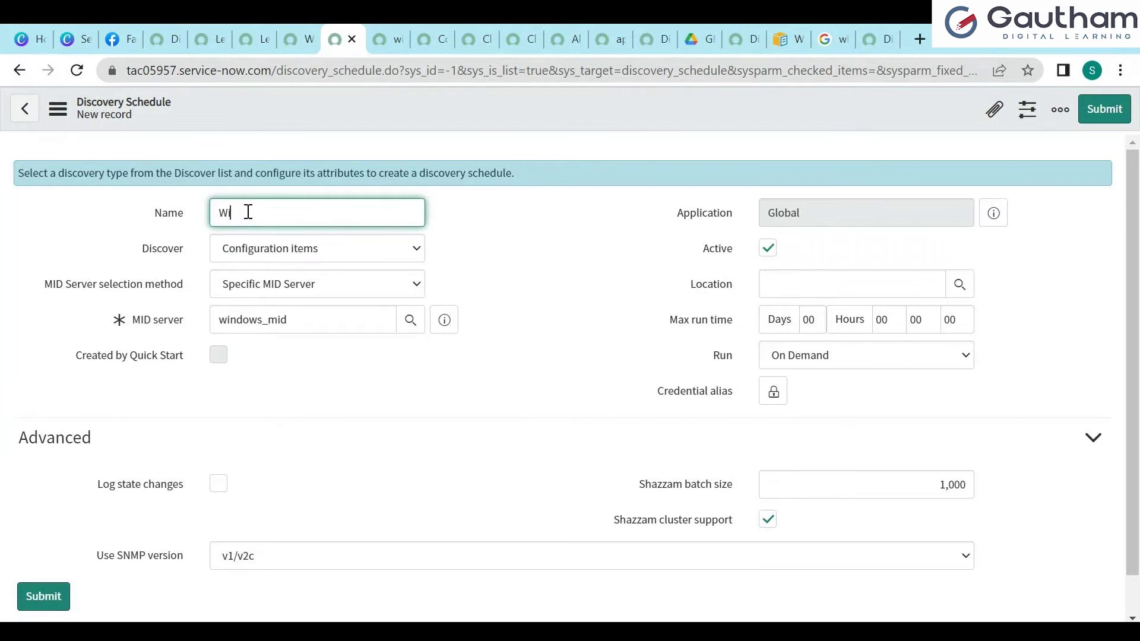
text(ndows only)
key(Tab)
right_click(475, 109)
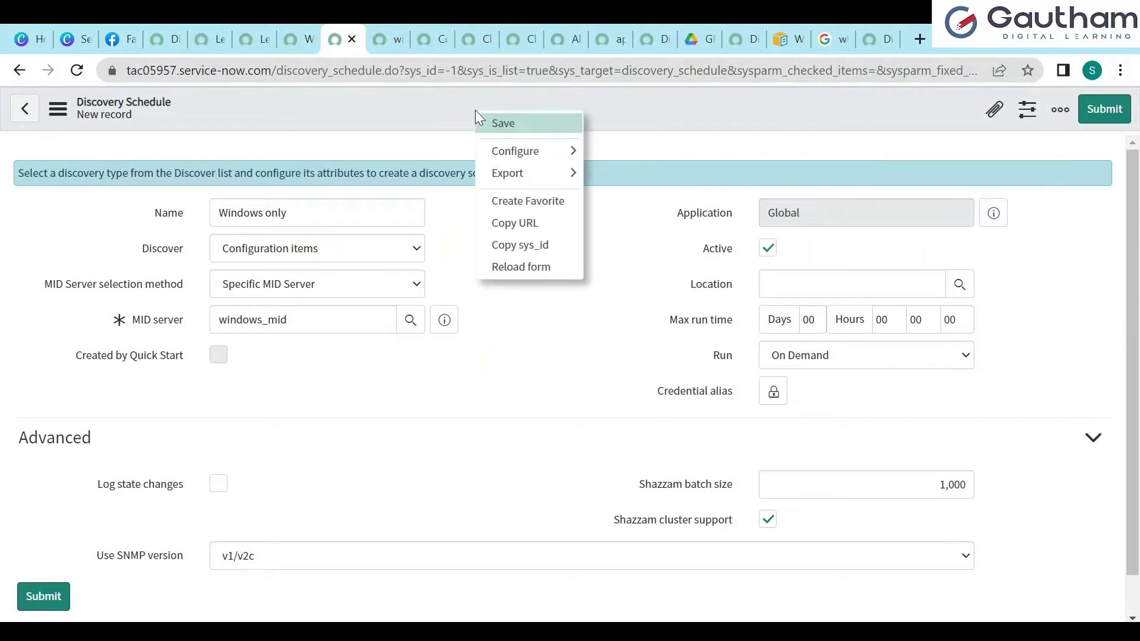
click(490, 117)
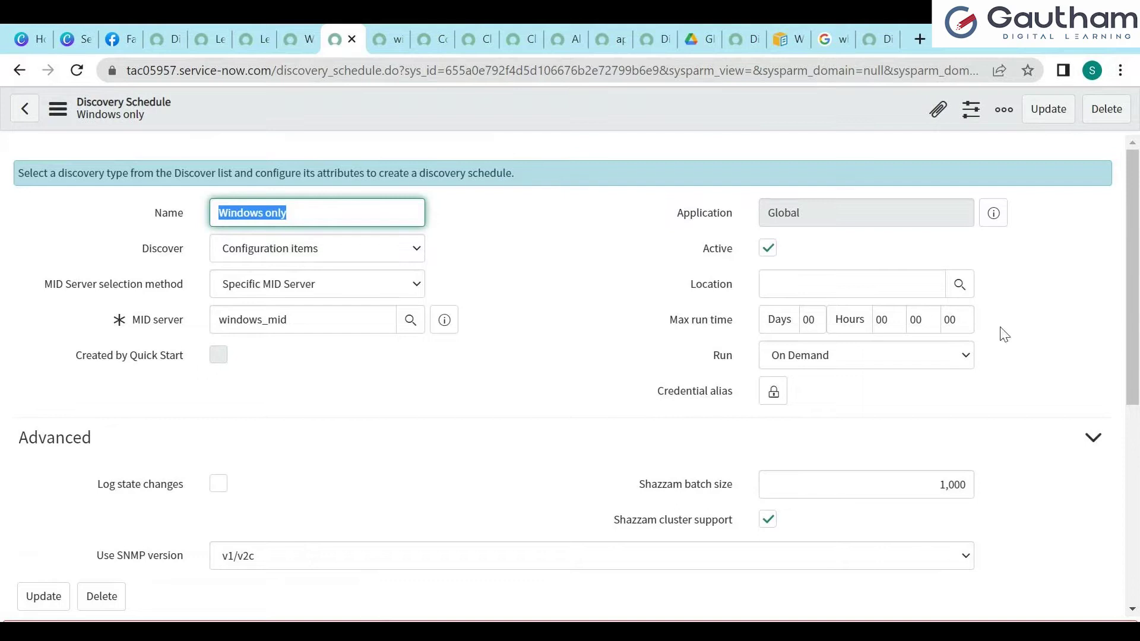
Try the Discover options IP addresses, Networks and Service in the schedule.
drag(1135, 250, 1134, 458)
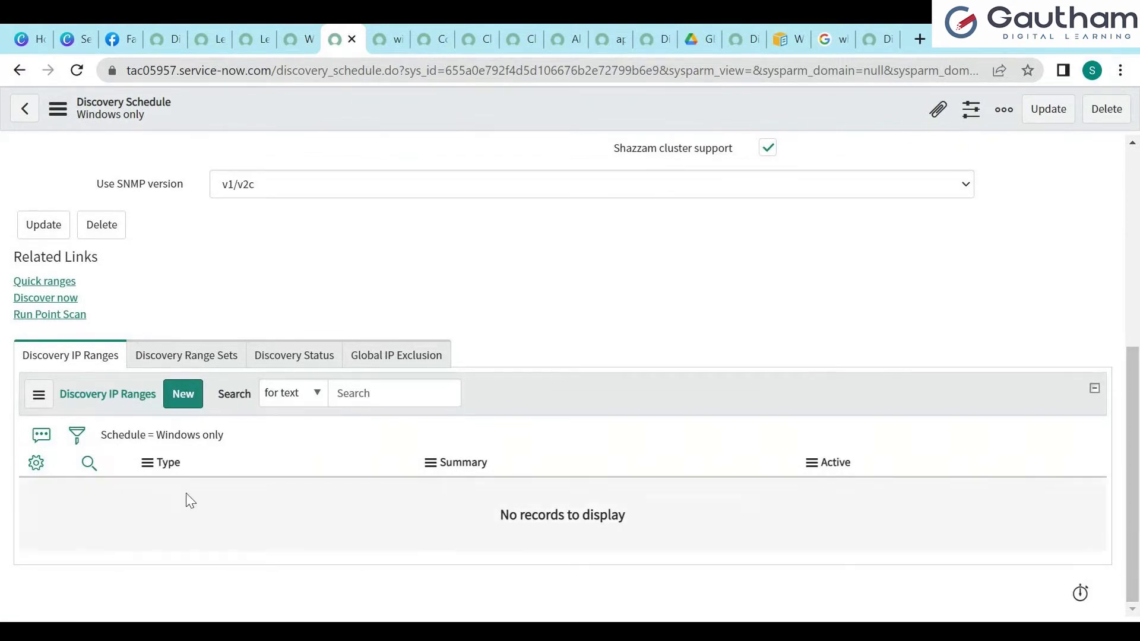
drag(1134, 414, 1130, 201)
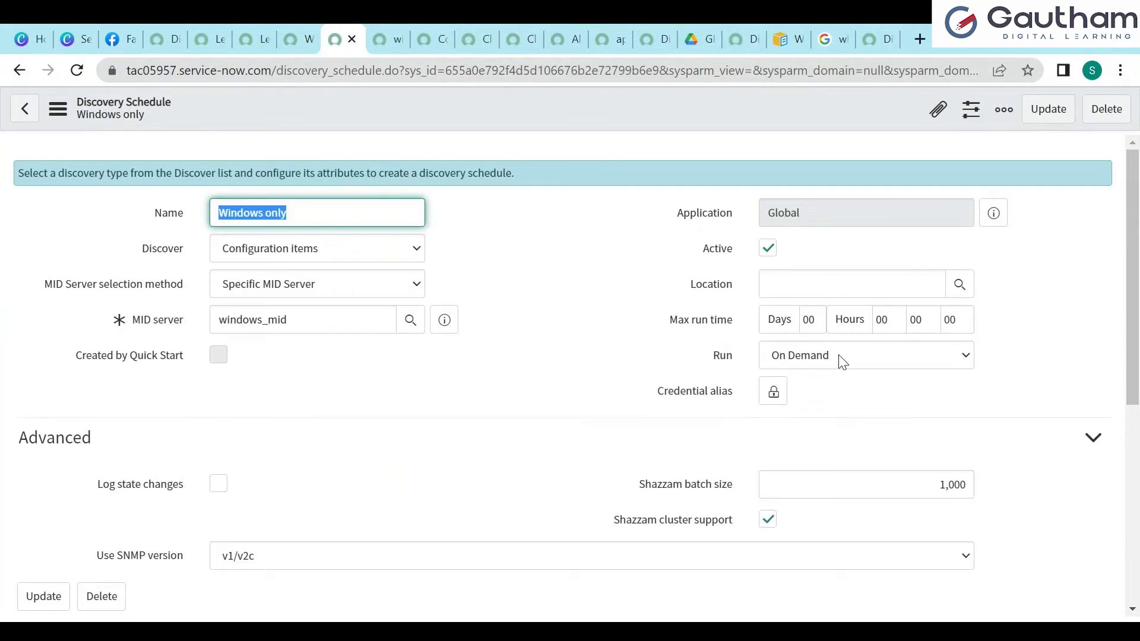
click(341, 253)
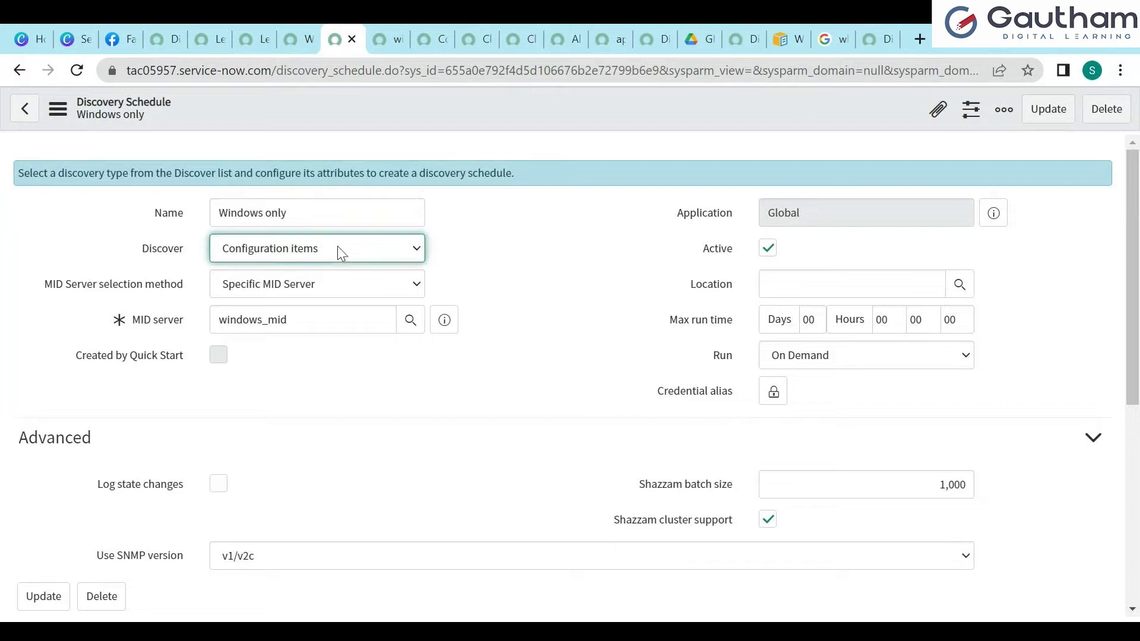
click(275, 285)
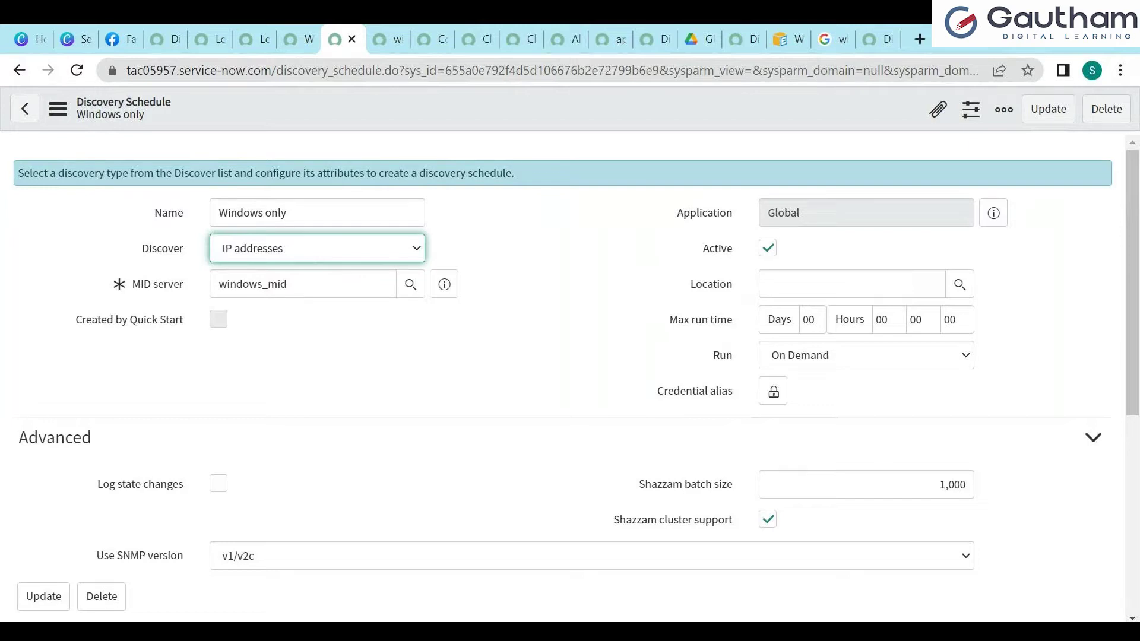
click(267, 296)
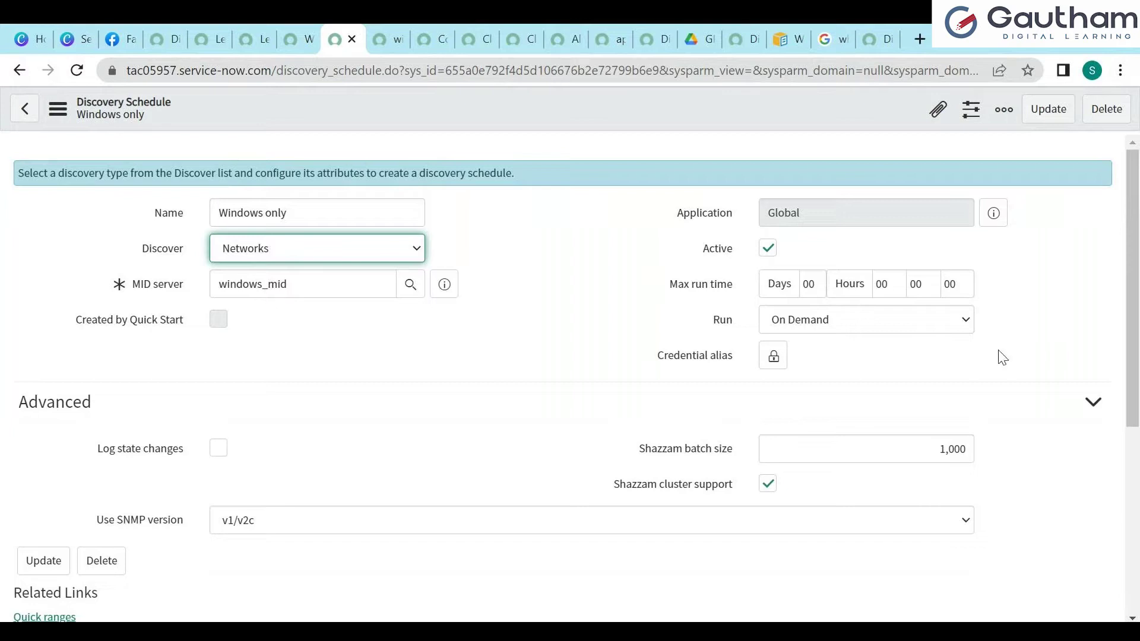
mouse_move(1135, 295)
mouse_down()
mouse_move(1138, 422)
mouse_move(1137, 316)
mouse_up()
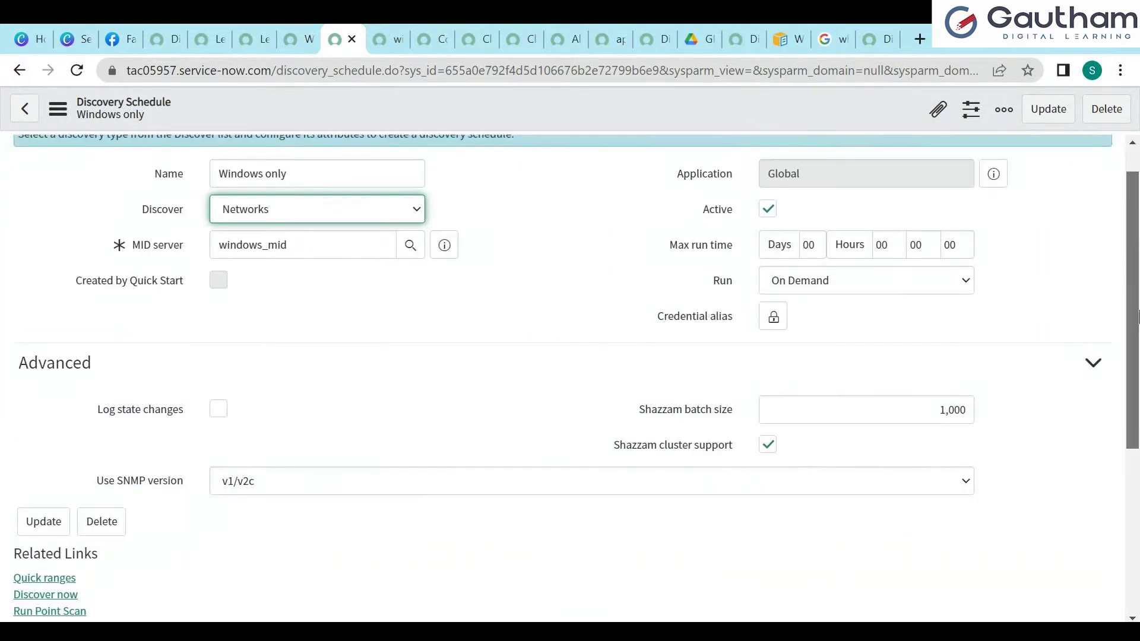
click(384, 211)
click(318, 234)
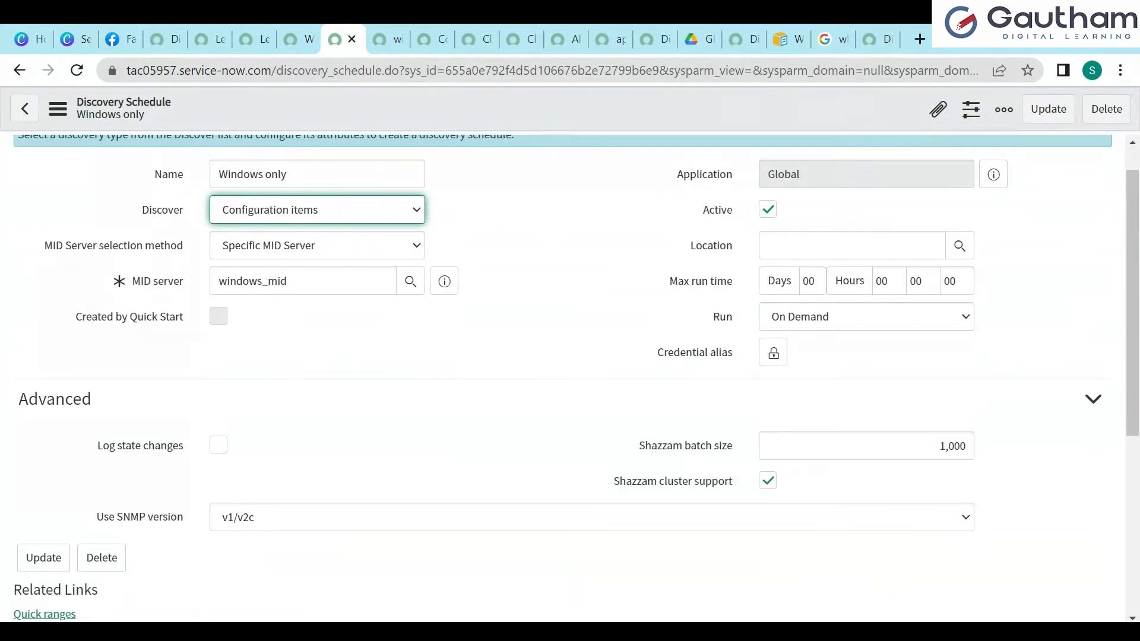
click(315, 290)
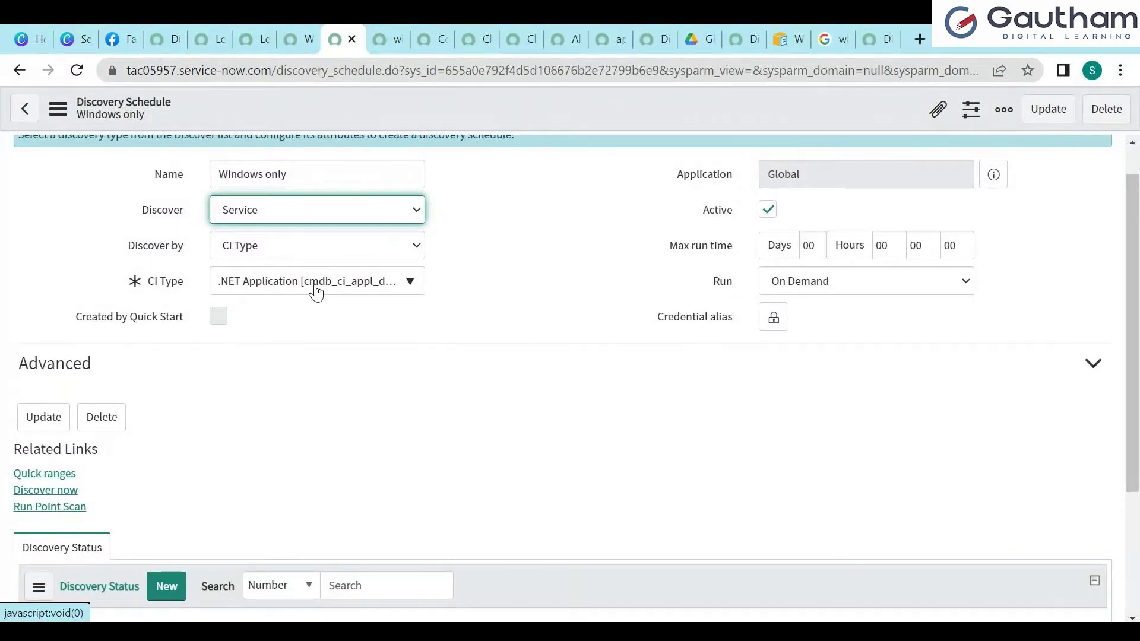
Step through Cloud Application and Certificates, settling the Discover type on Configuration items.
scroll(315, 291, down, 1)
scroll(1134, 314, down, 2)
scroll(1134, 314, up, 1)
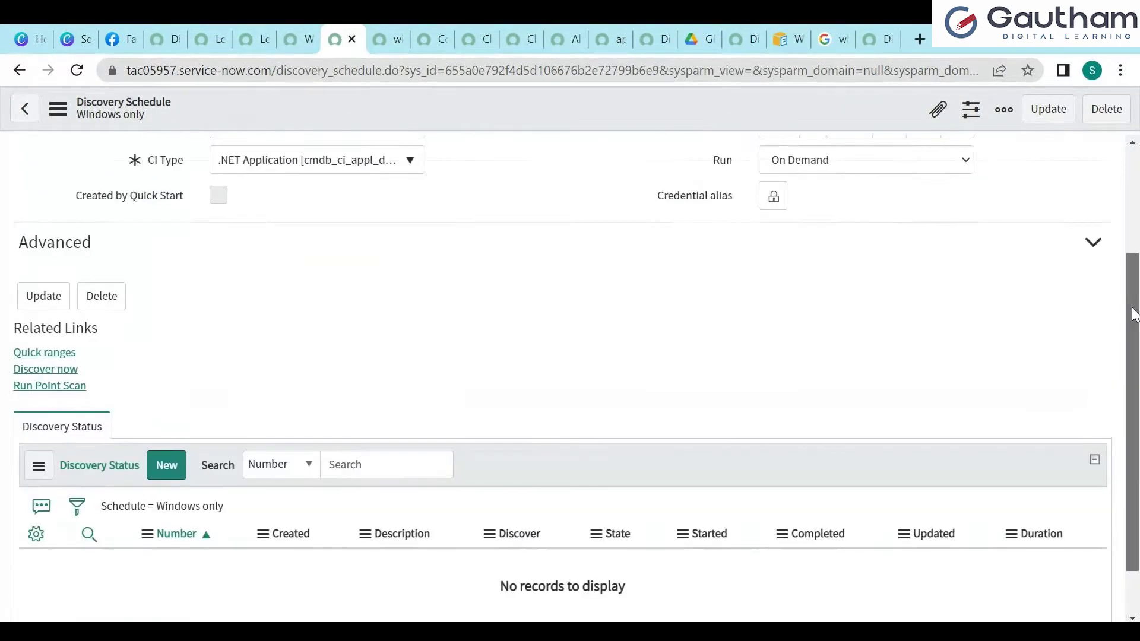
scroll(1131, 238, up, 3)
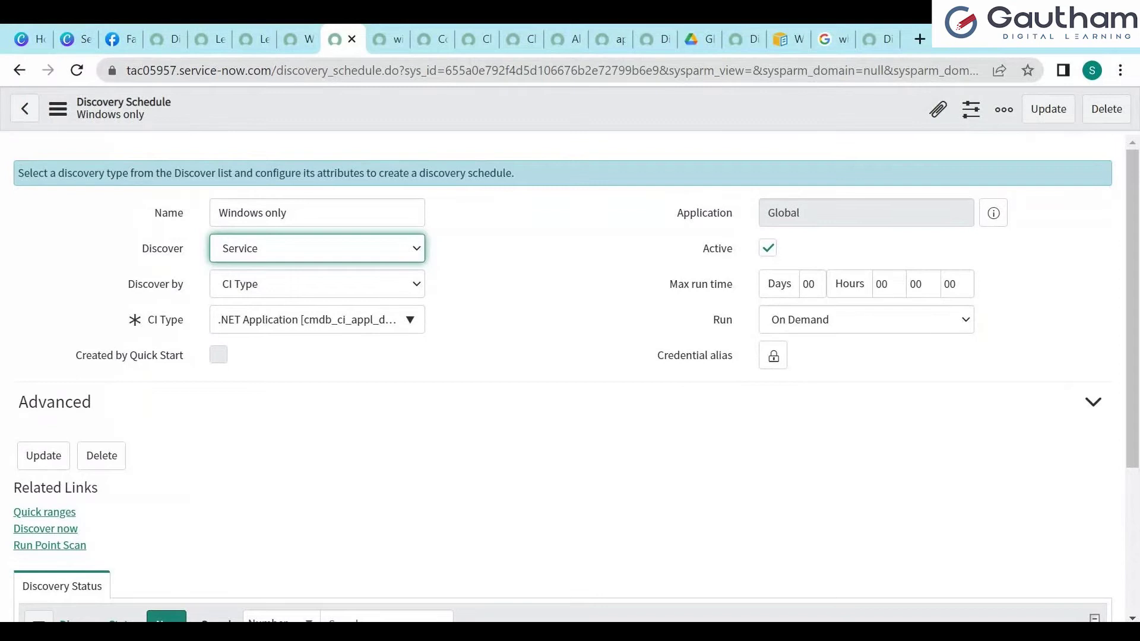
key(Down)
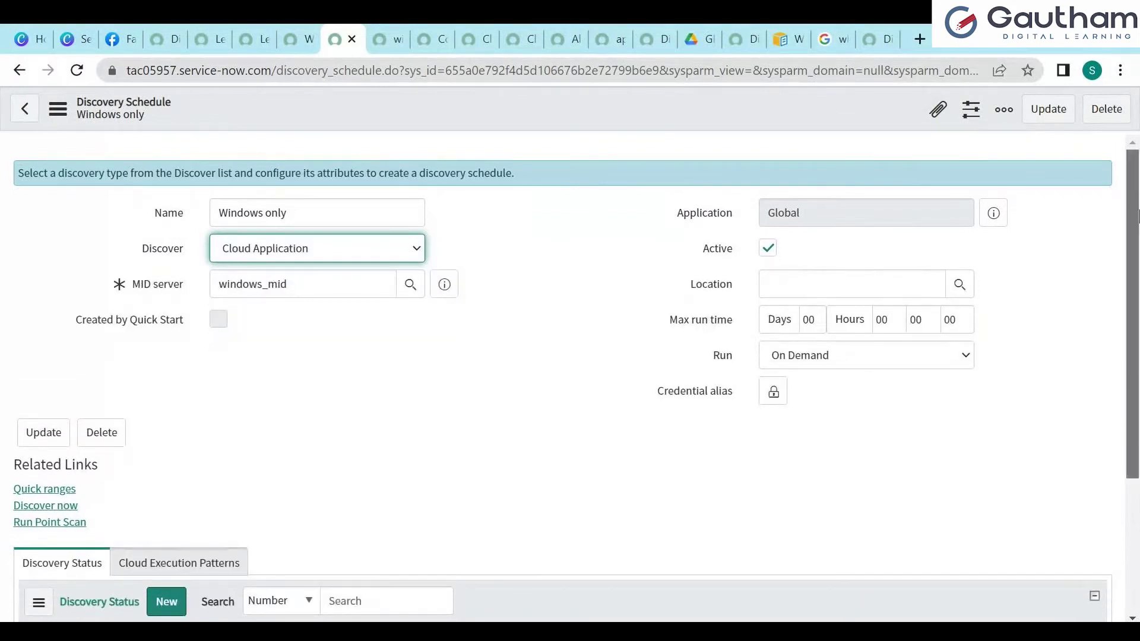
scroll(1137, 371, down, 4)
scroll(301, 204, up, 3)
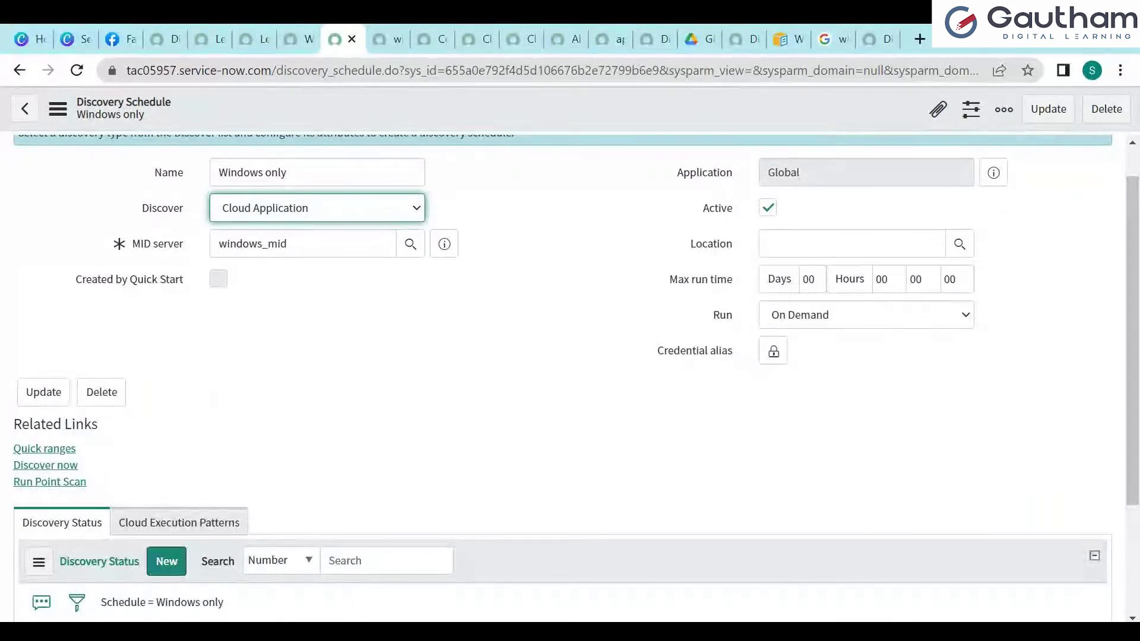
key(Up)
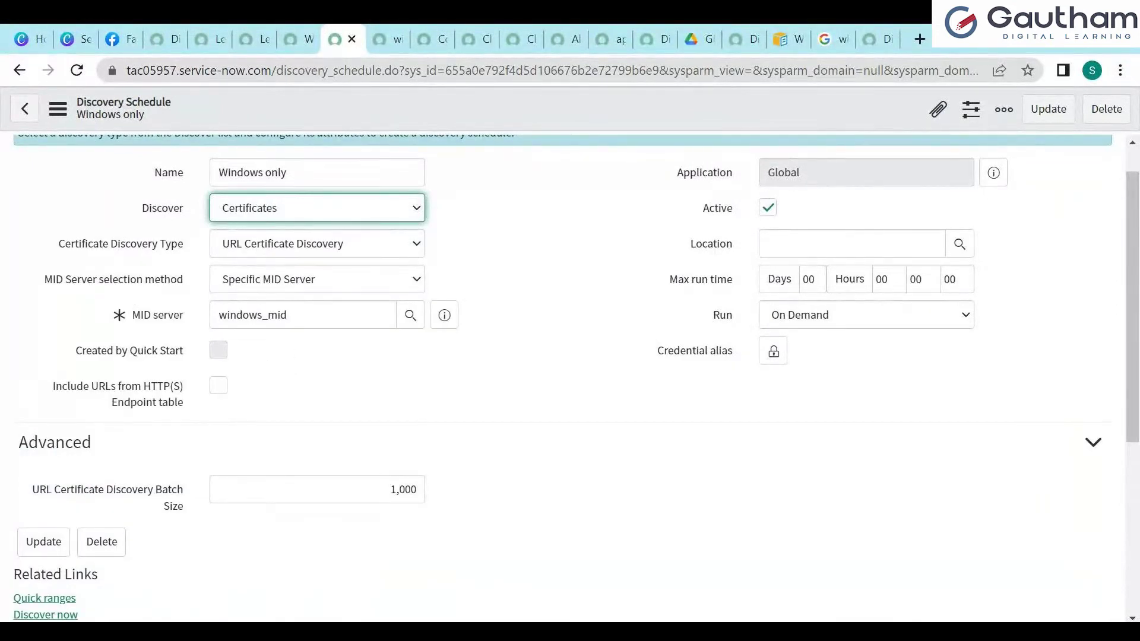
key(Up)
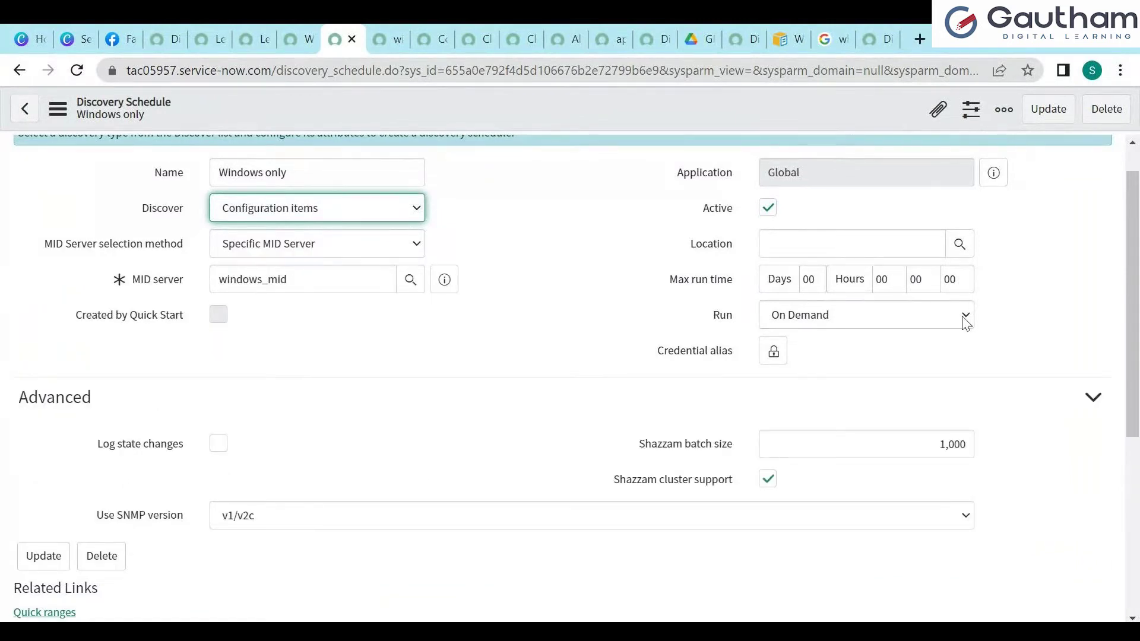
drag(1132, 235, 1138, 401)
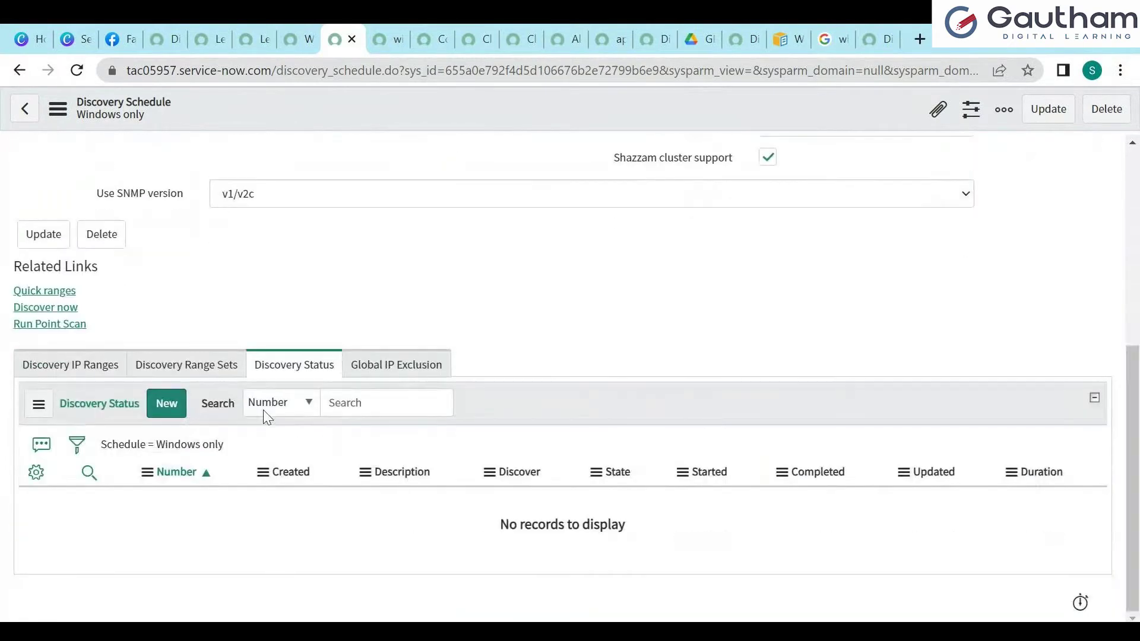
Check the range sets and IP ranges lists, save the schedule, and return to the behavior tab.
click(186, 368)
click(110, 368)
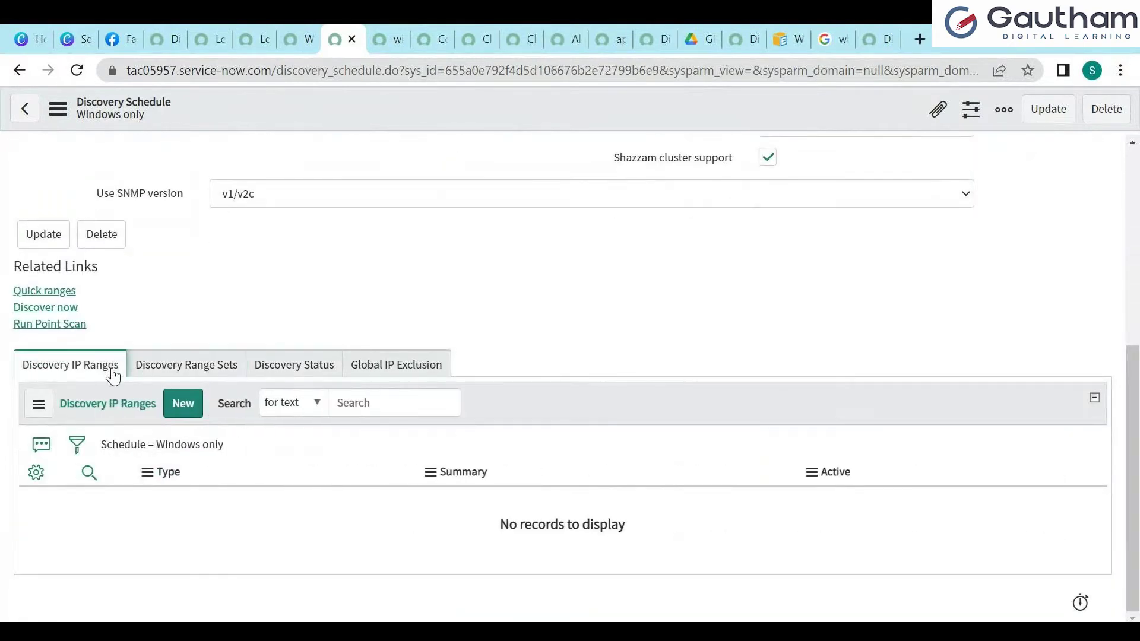
right_click(401, 100)
click(410, 107)
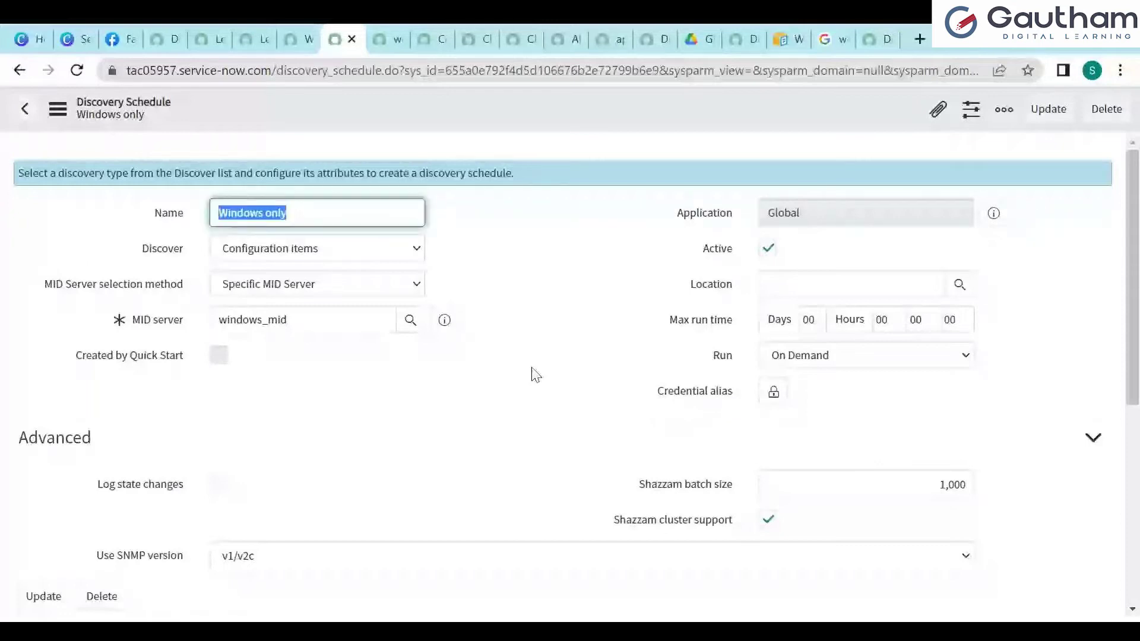
scroll(536, 374, down, 4)
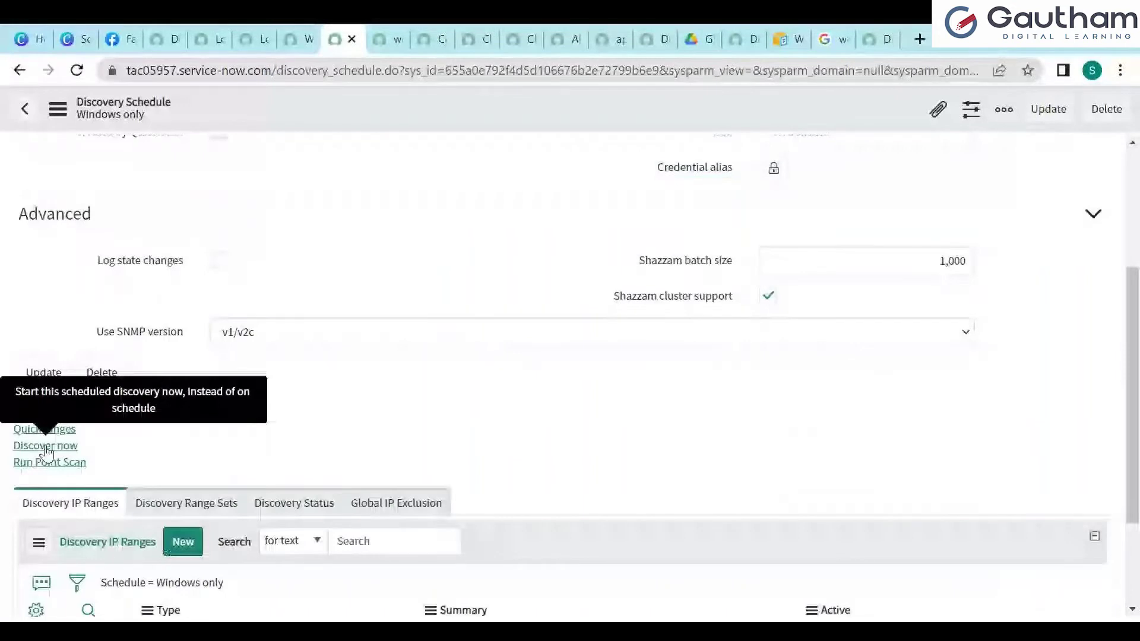
key(ctrl+shift+Tab)
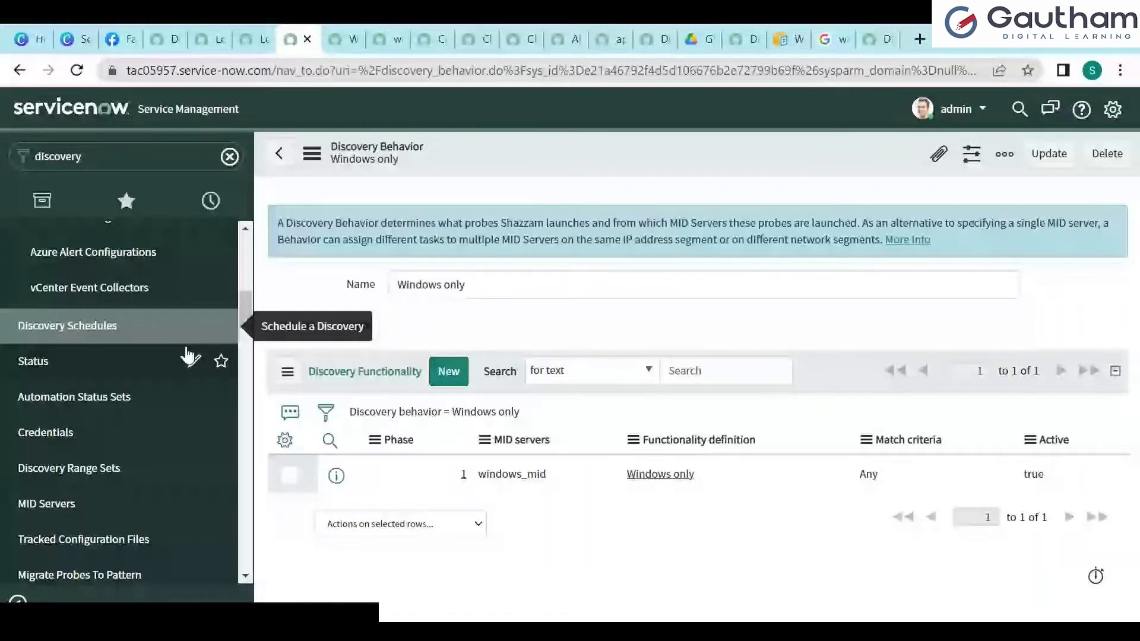
Launch a Quick Discovery of 198.51.12.119 via MID server windows_mid from Discovery Schedules.
click(186, 342)
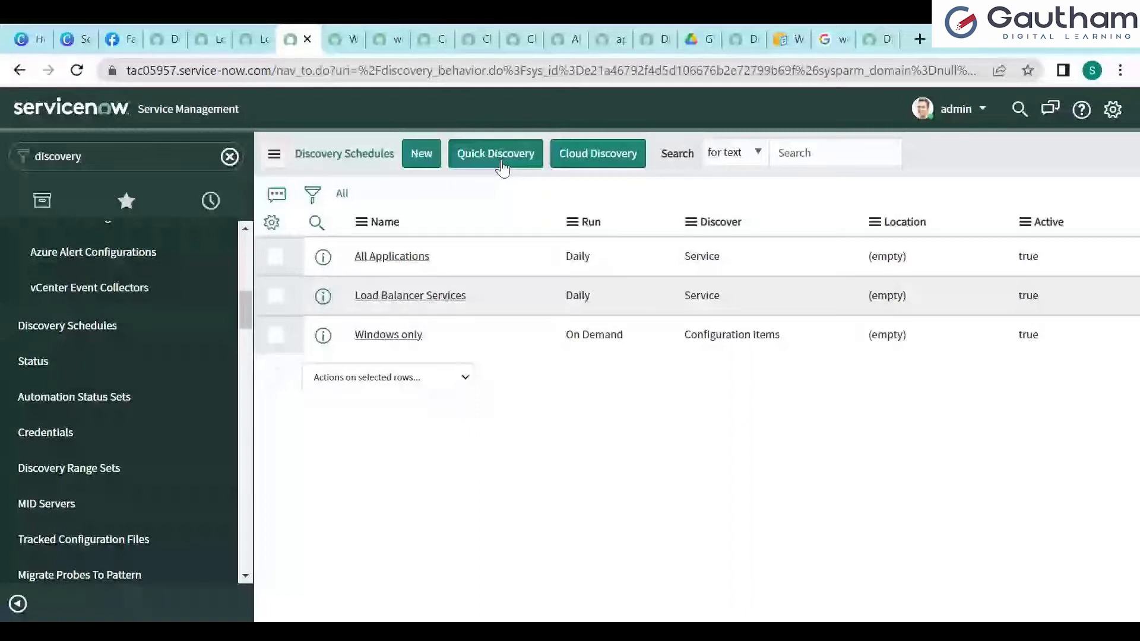
click(496, 153)
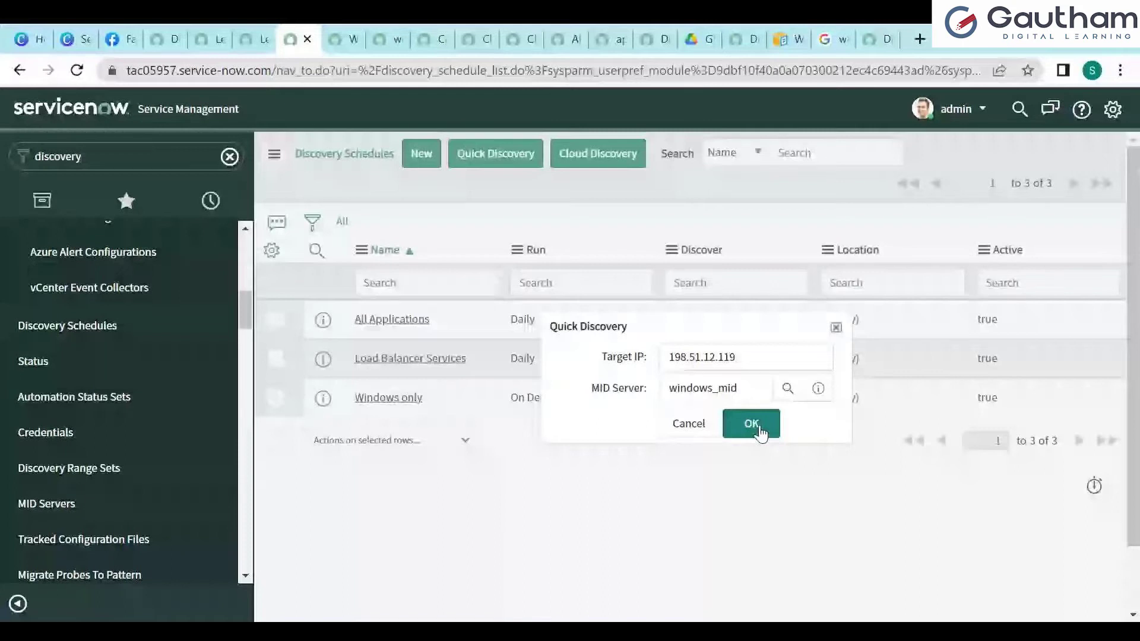
click(755, 433)
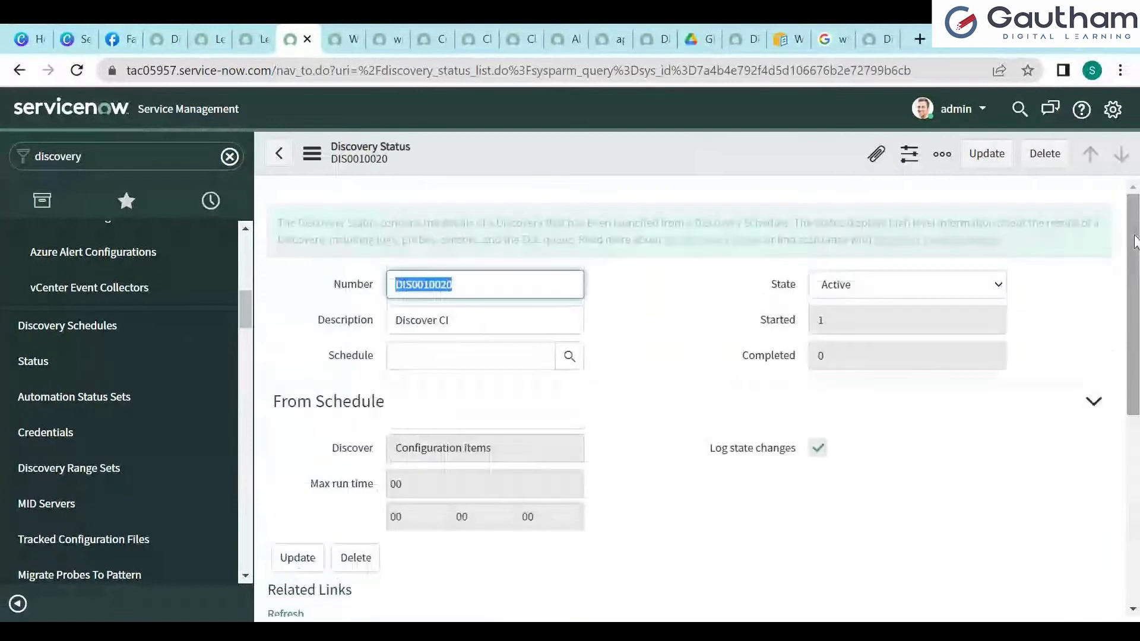
Inspect the discovery's ECC Queue entries and read their full probe names.
drag(1134, 241, 1135, 272)
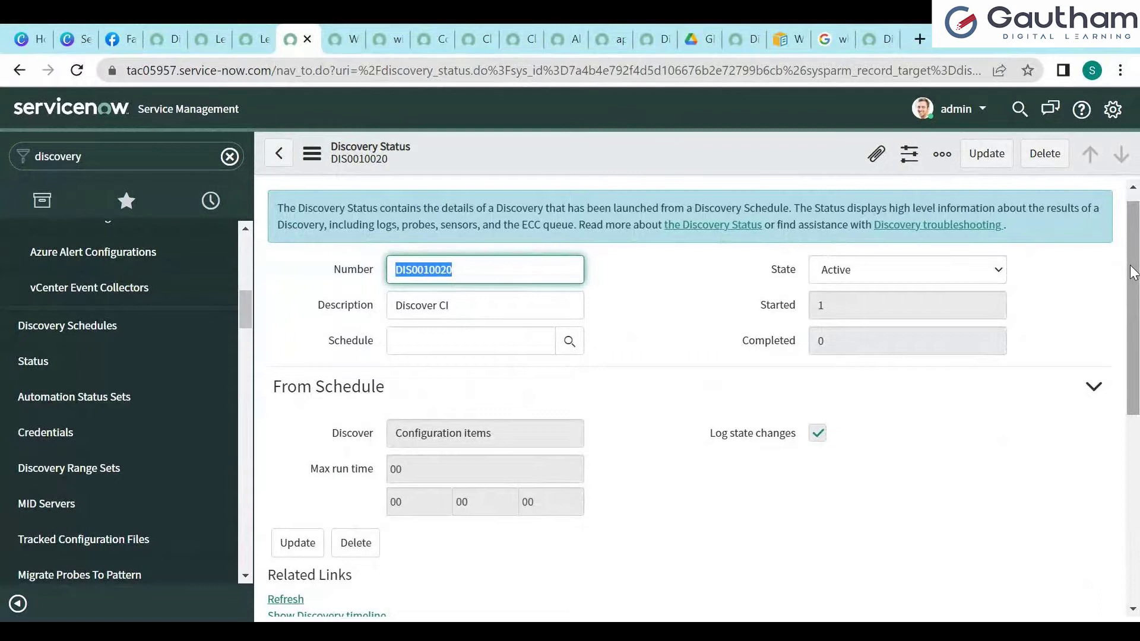
drag(1135, 273, 1137, 454)
click(456, 292)
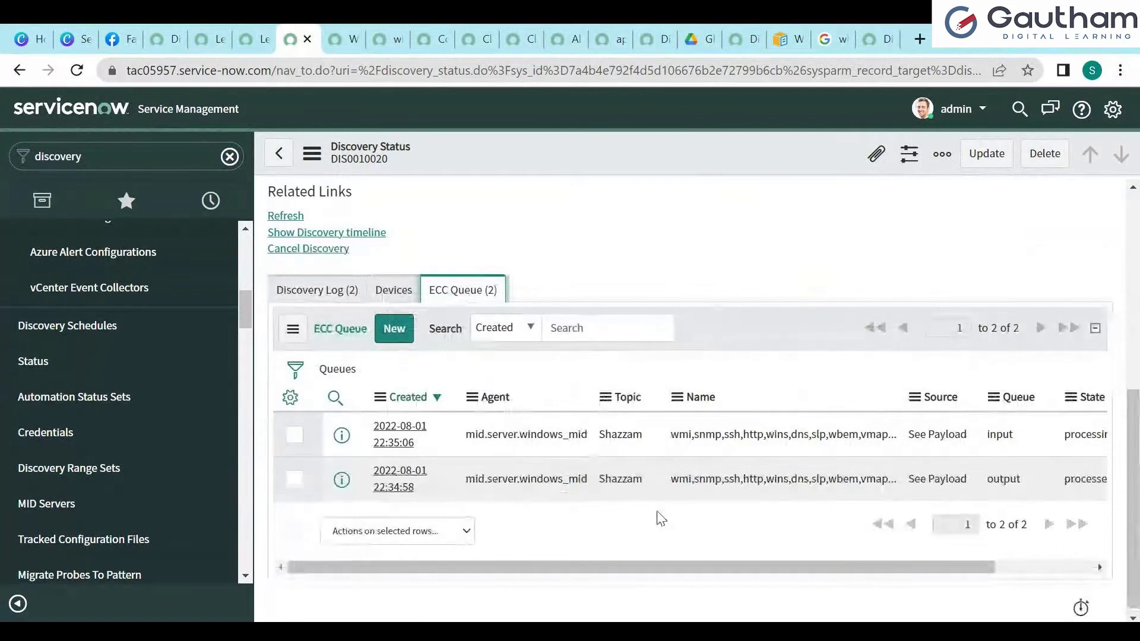
drag(671, 479, 847, 474)
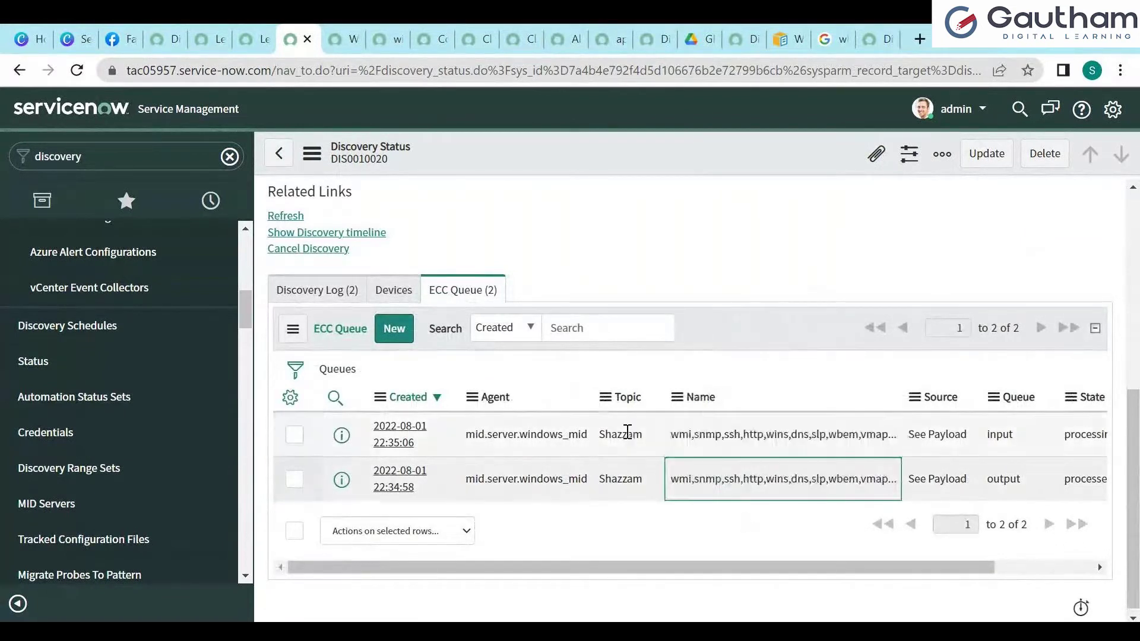
drag(664, 435, 893, 455)
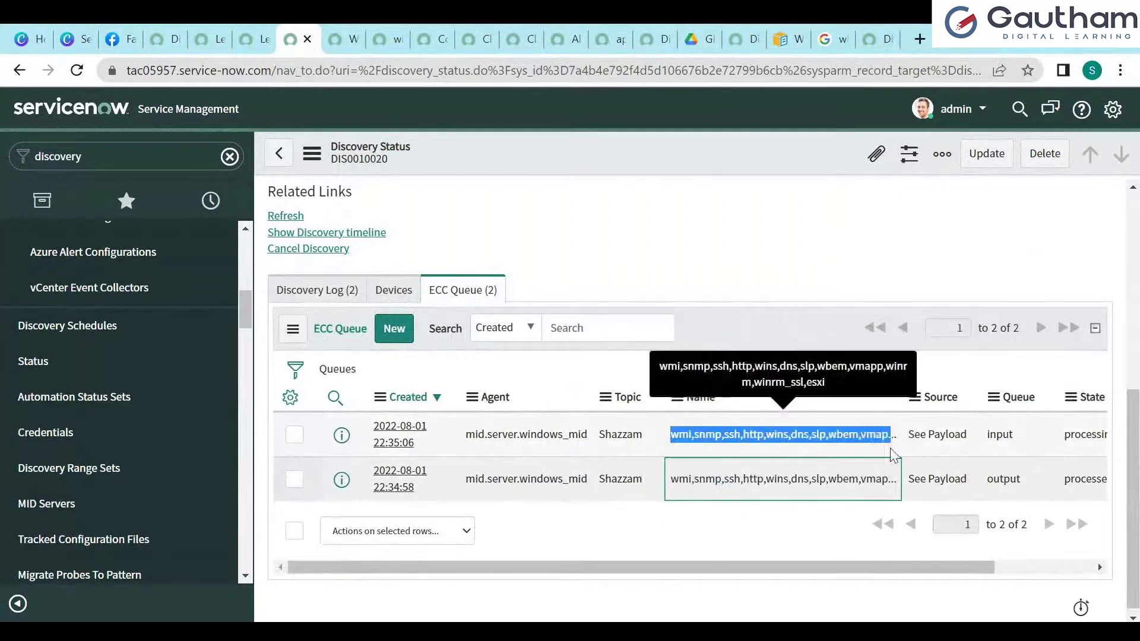
click(785, 238)
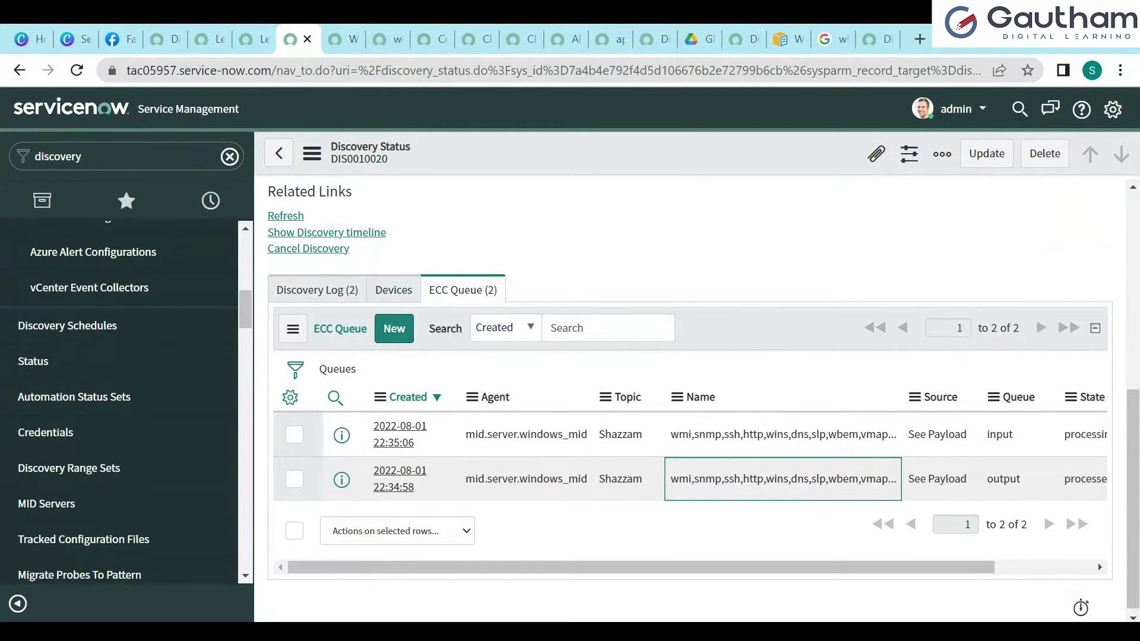
Refresh the status twice, confirm the Windows Server under Devices, and return to the schedule.
click(287, 215)
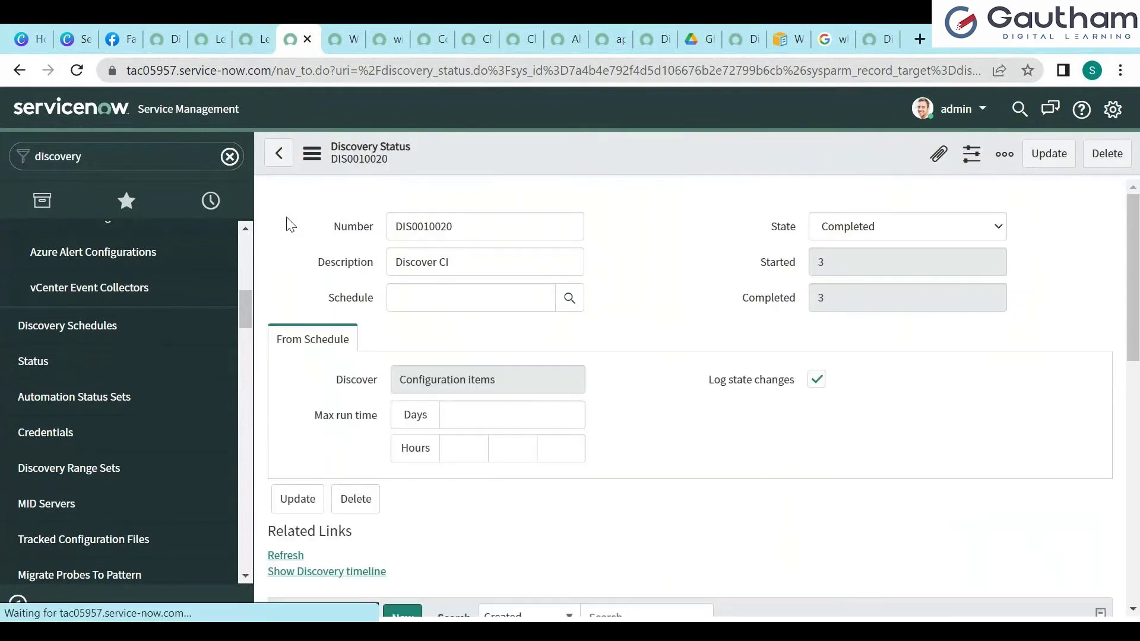
drag(1138, 249, 1112, 365)
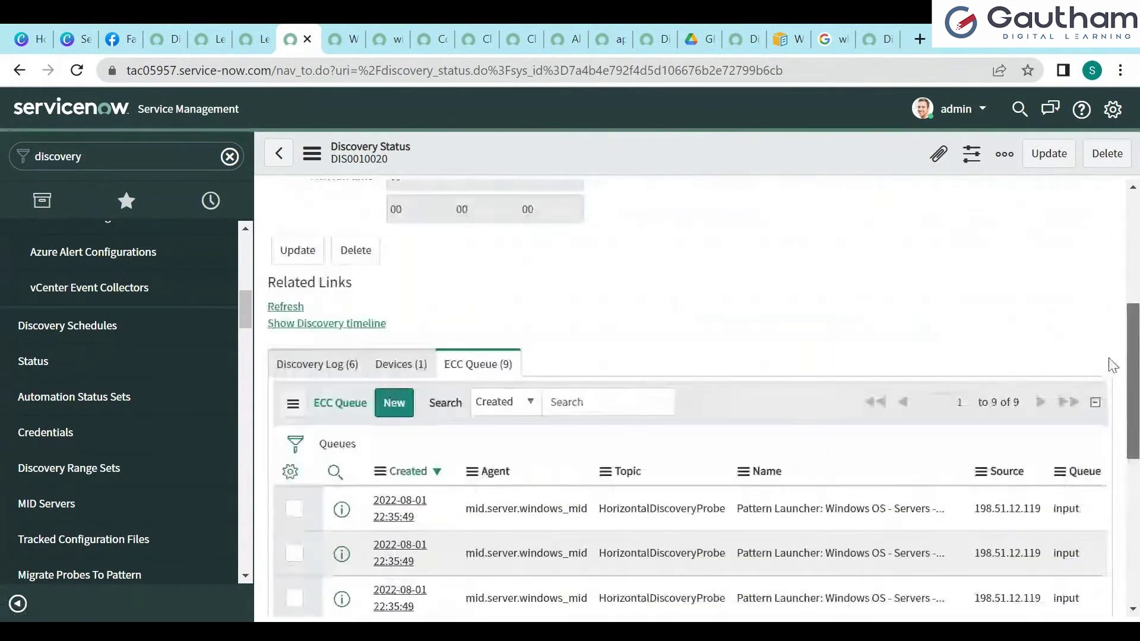
click(285, 307)
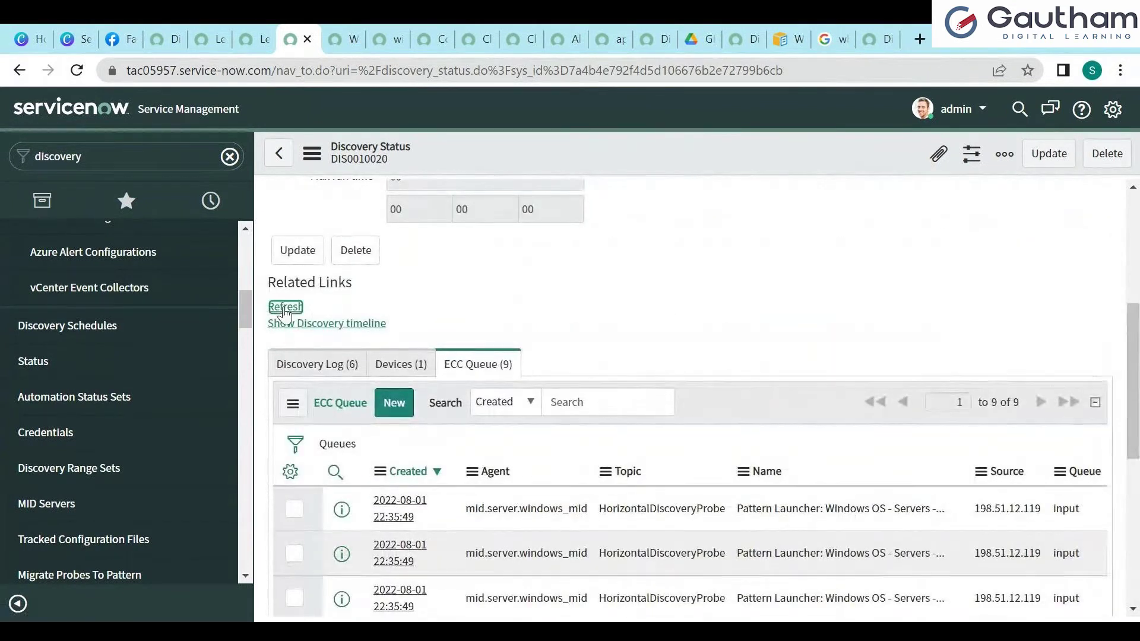
drag(1135, 241, 1135, 433)
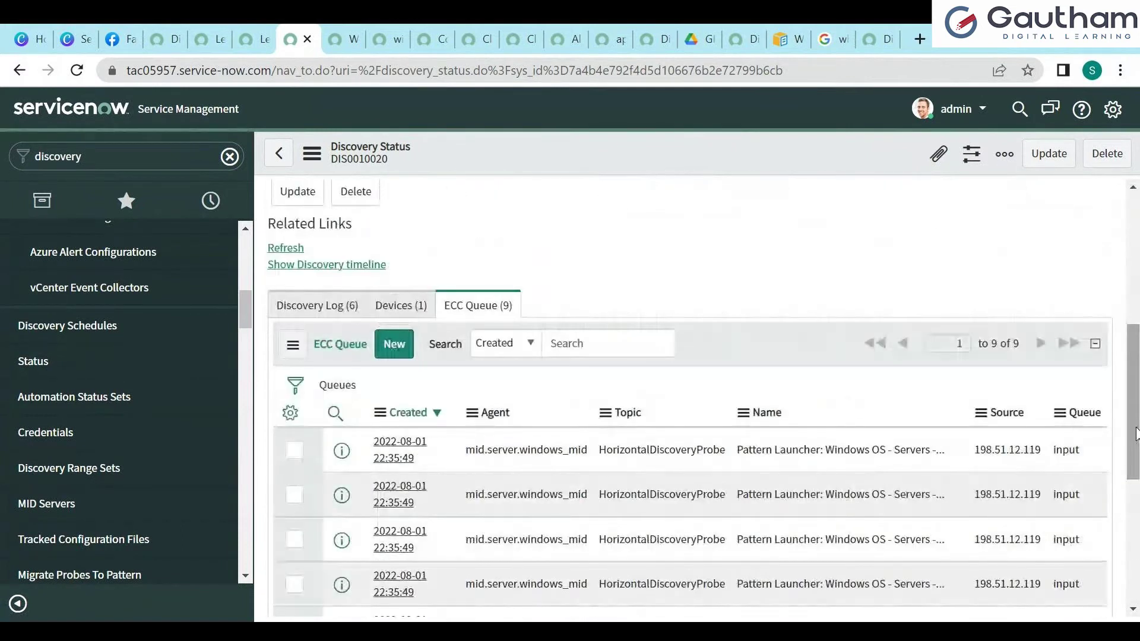
click(390, 312)
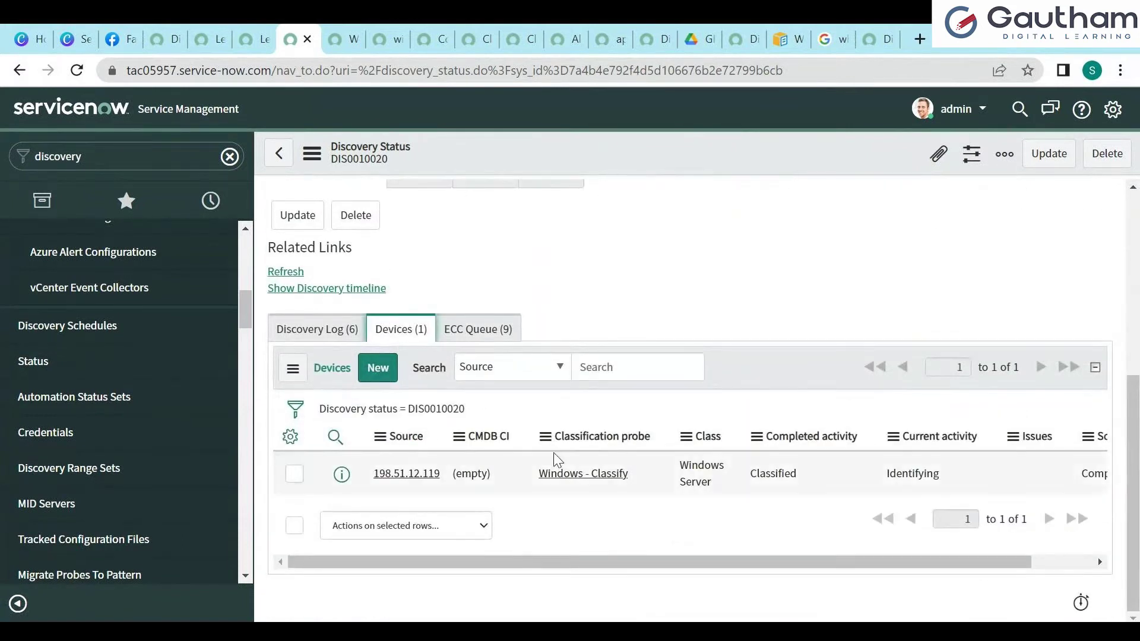
click(340, 43)
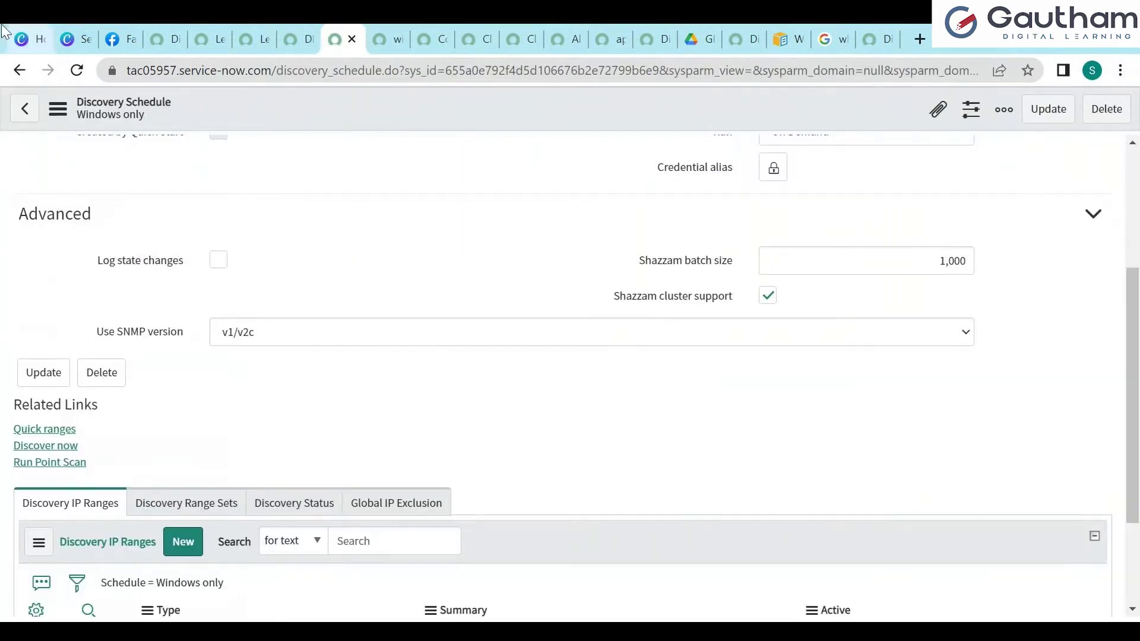
Reload the schedule and add 198.51.12.119 through Quick ranges as a new IP range.
click(76, 70)
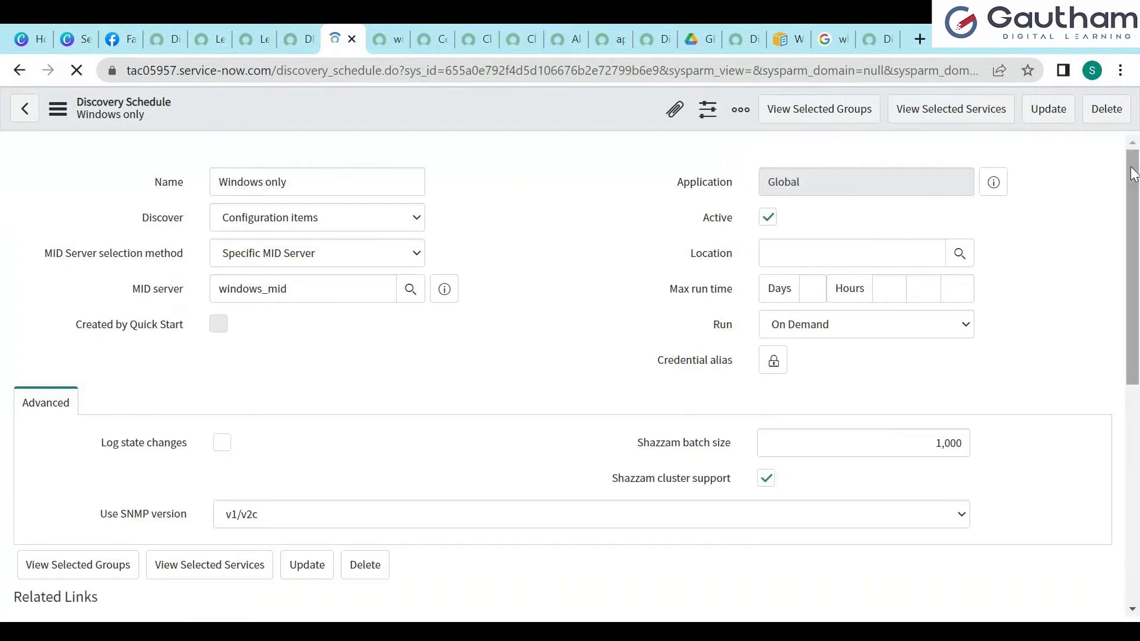
drag(1134, 181, 1135, 232)
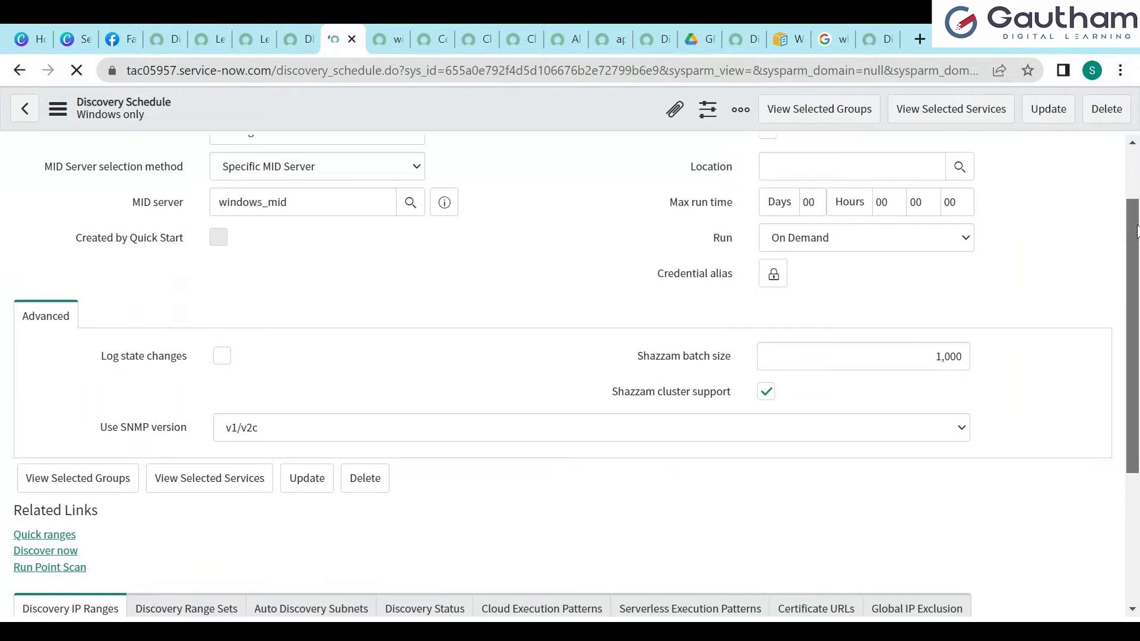
scroll(357, 357, down, 4)
click(50, 322)
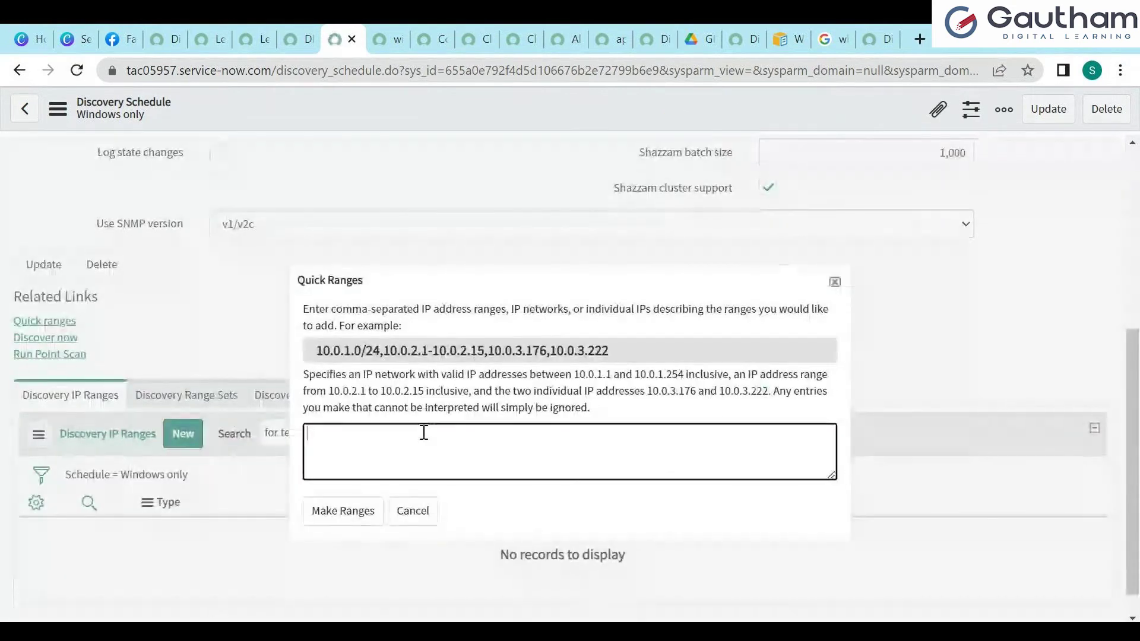
text(198.51.12.119)
click(356, 521)
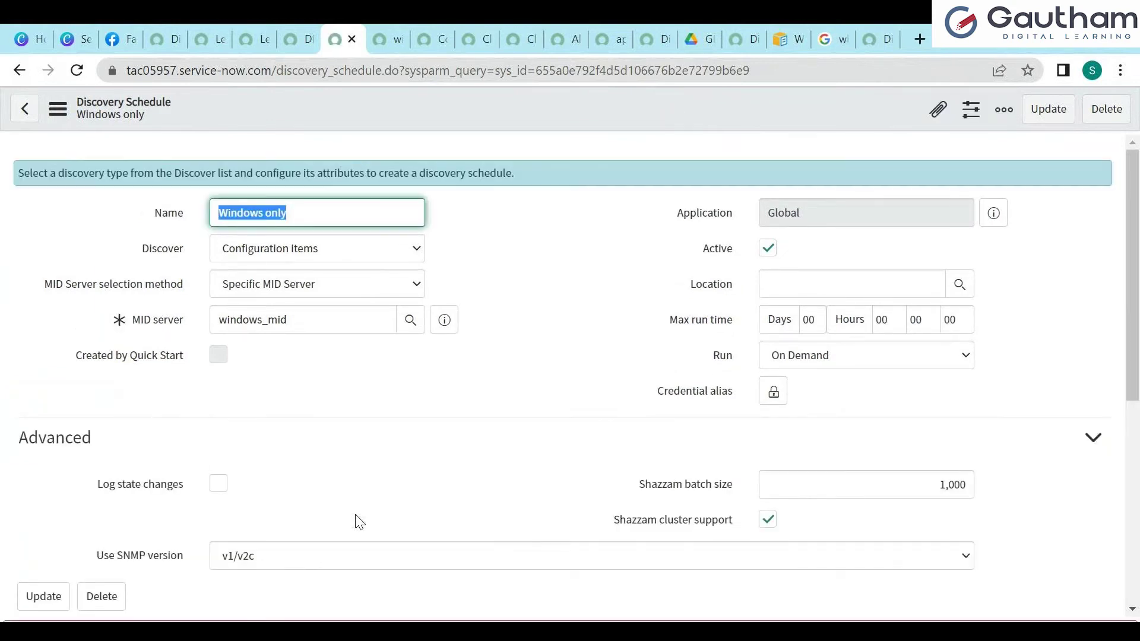
Review the Discovery Log and Devices lists of status record DIS0010020.
click(290, 35)
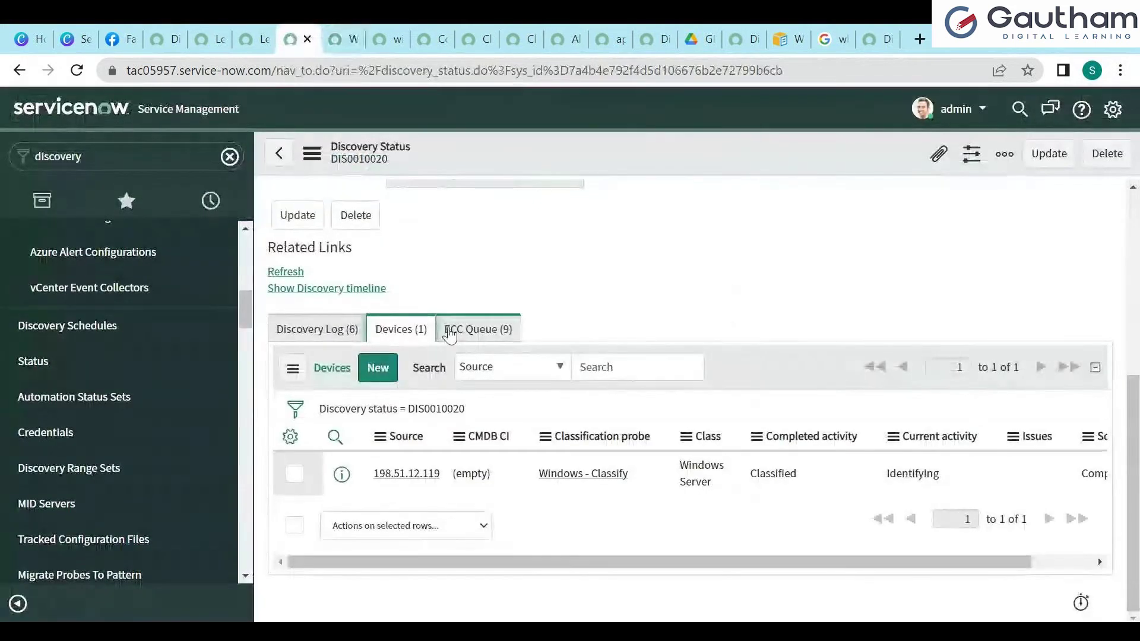
click(314, 334)
click(401, 329)
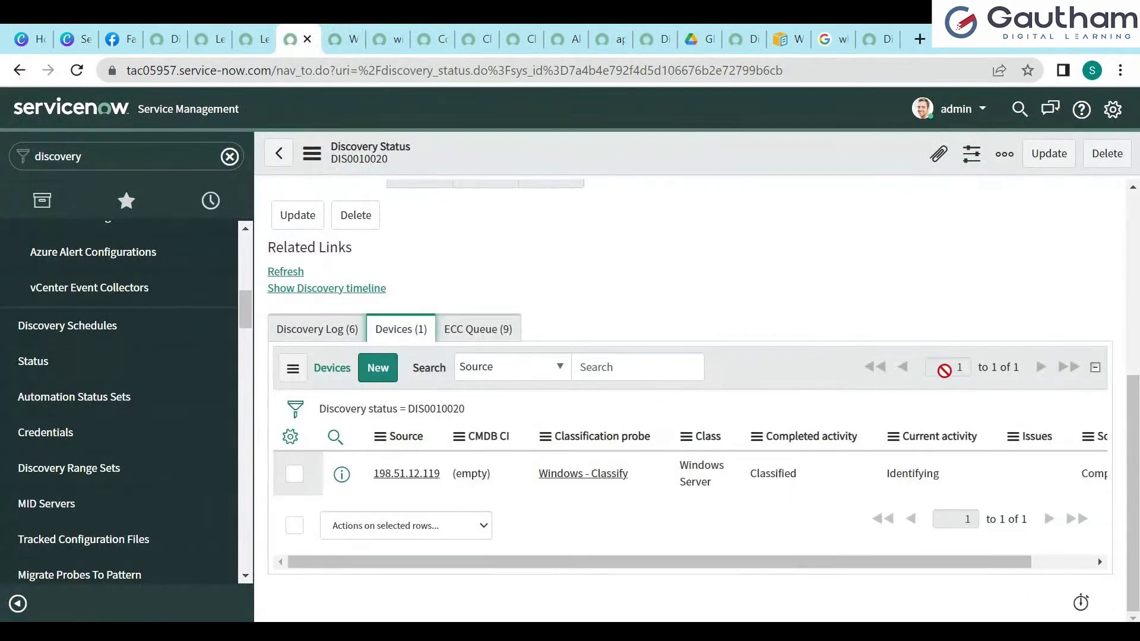
drag(1132, 377, 1132, 213)
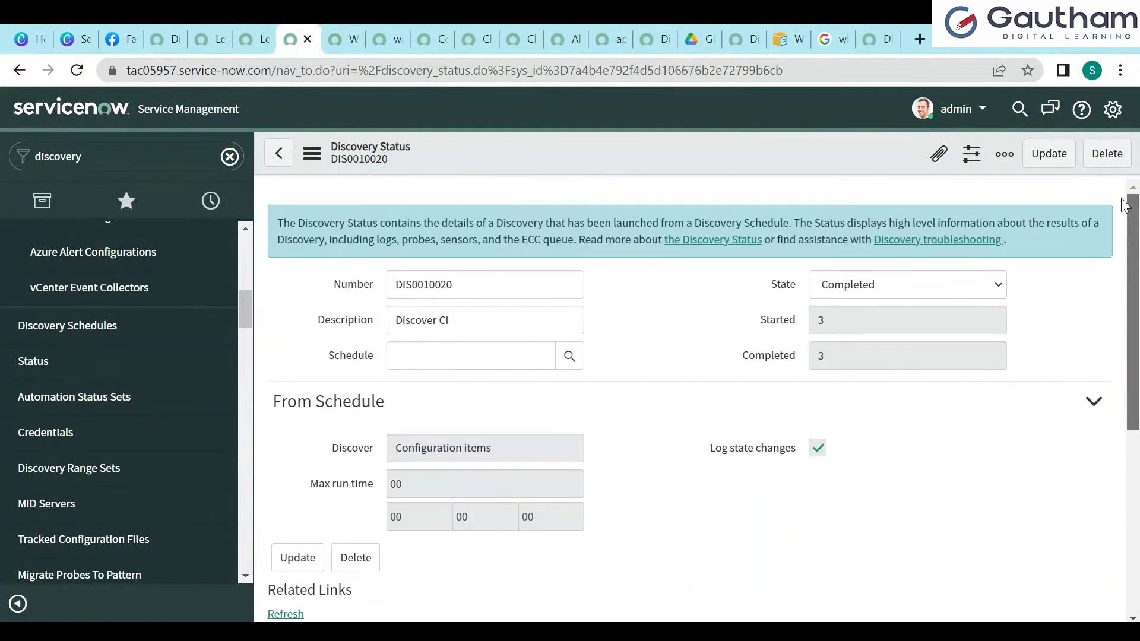
Set DIS0010020's Schedule to Windows only, save, and open that schedule in a new tab.
click(569, 356)
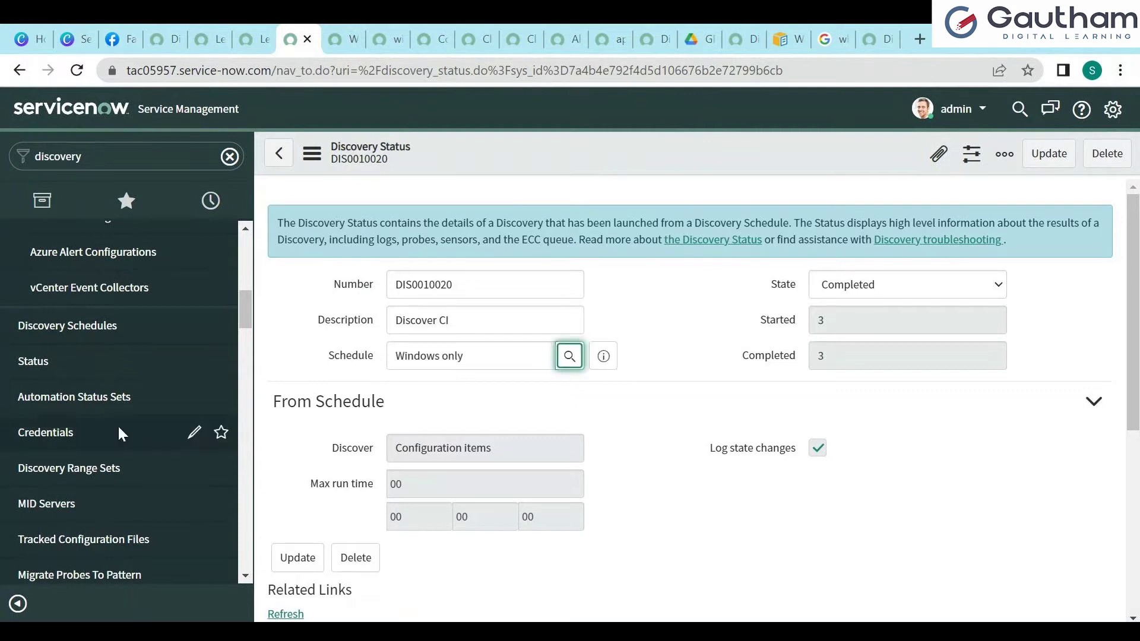
right_click(531, 148)
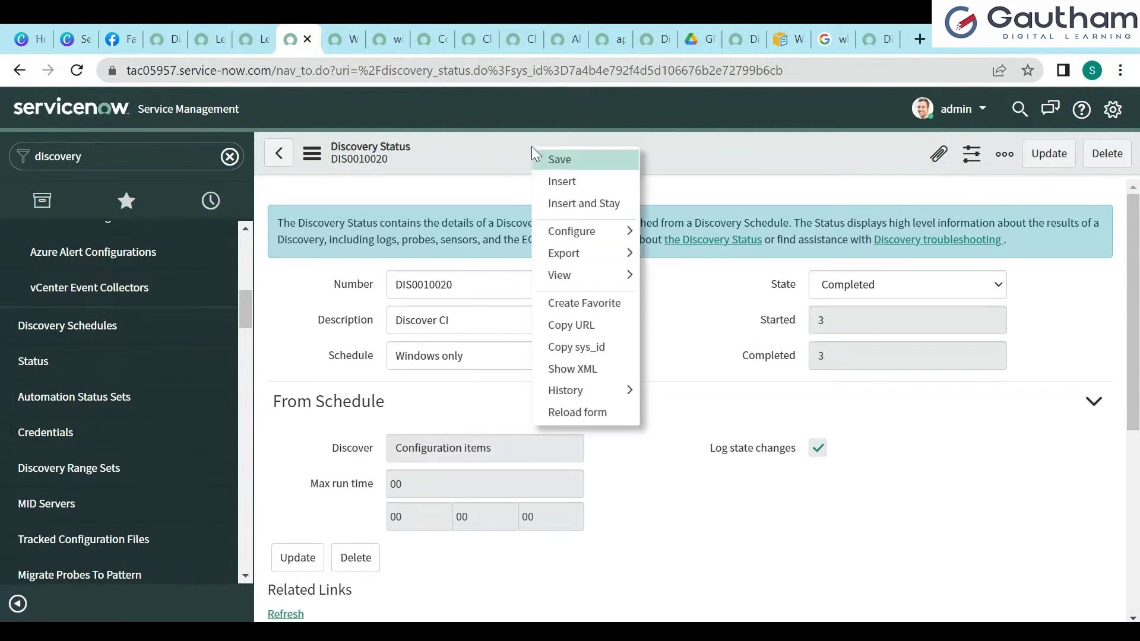
click(562, 160)
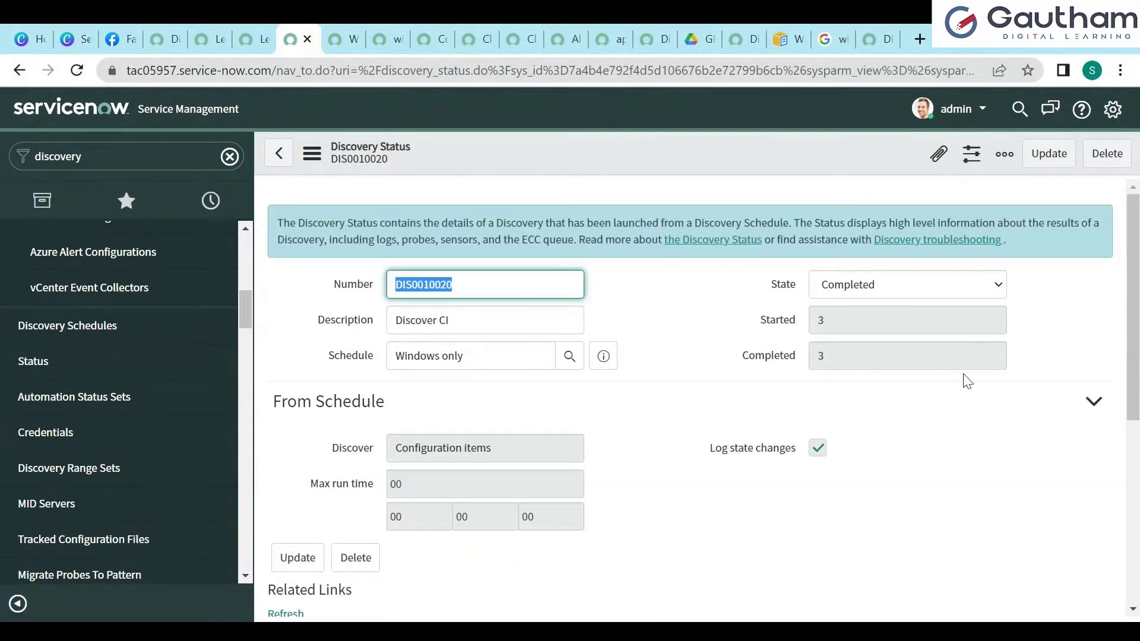
drag(1135, 263, 1096, 259)
ctrl+shift+click(504, 366)
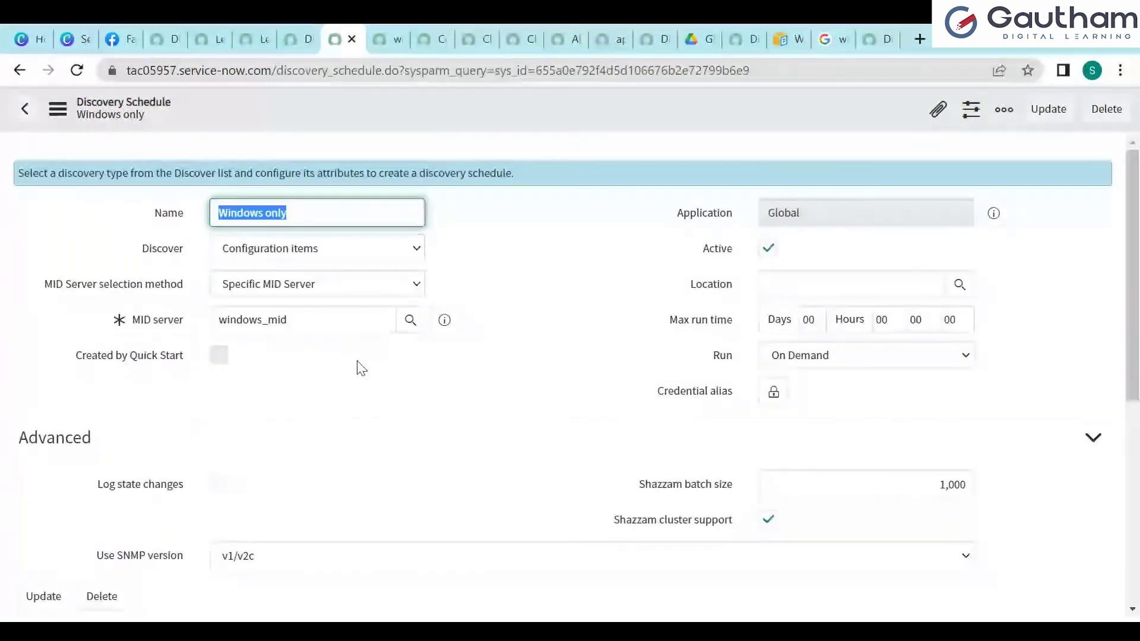
Set the Windows only schedule's MID Server selection method to Use Behavior and update the record.
click(299, 45)
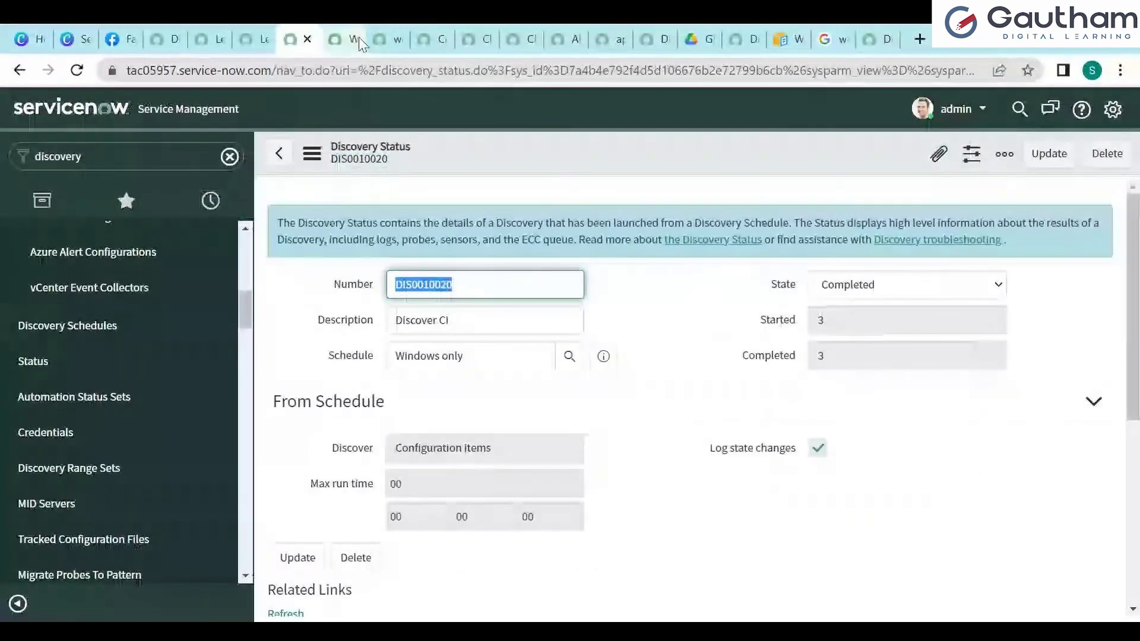
click(353, 39)
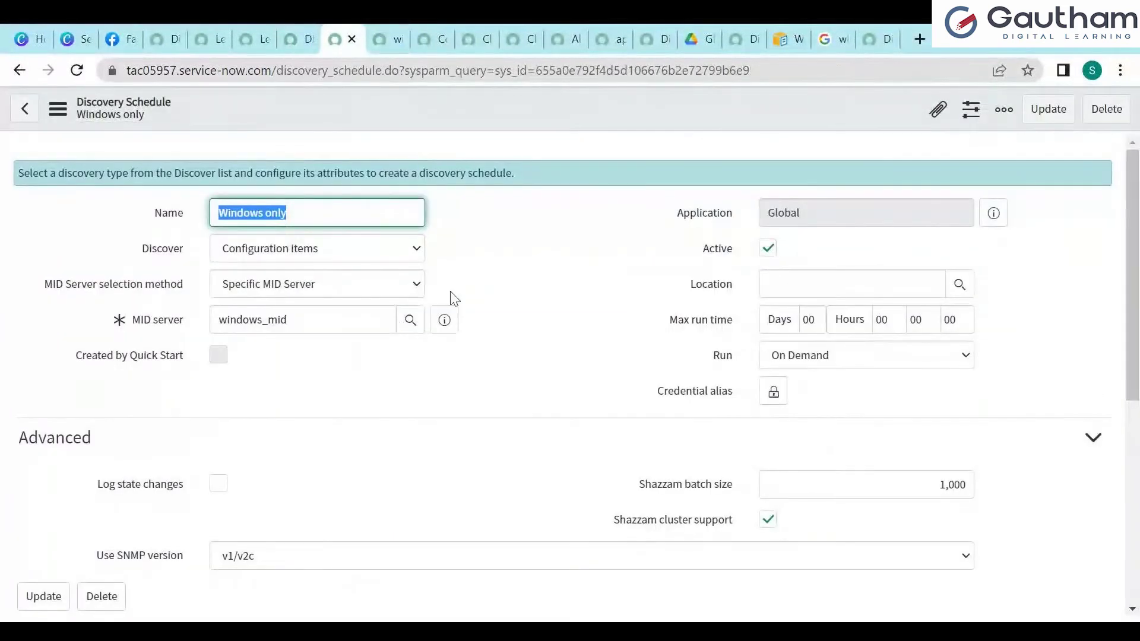
click(383, 284)
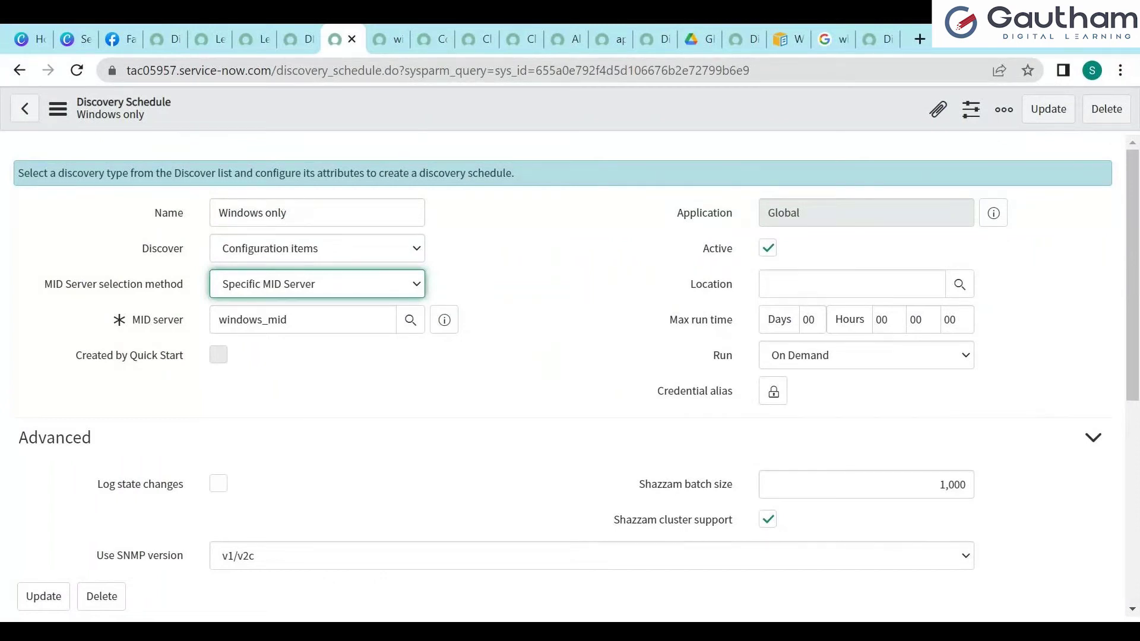
click(420, 324)
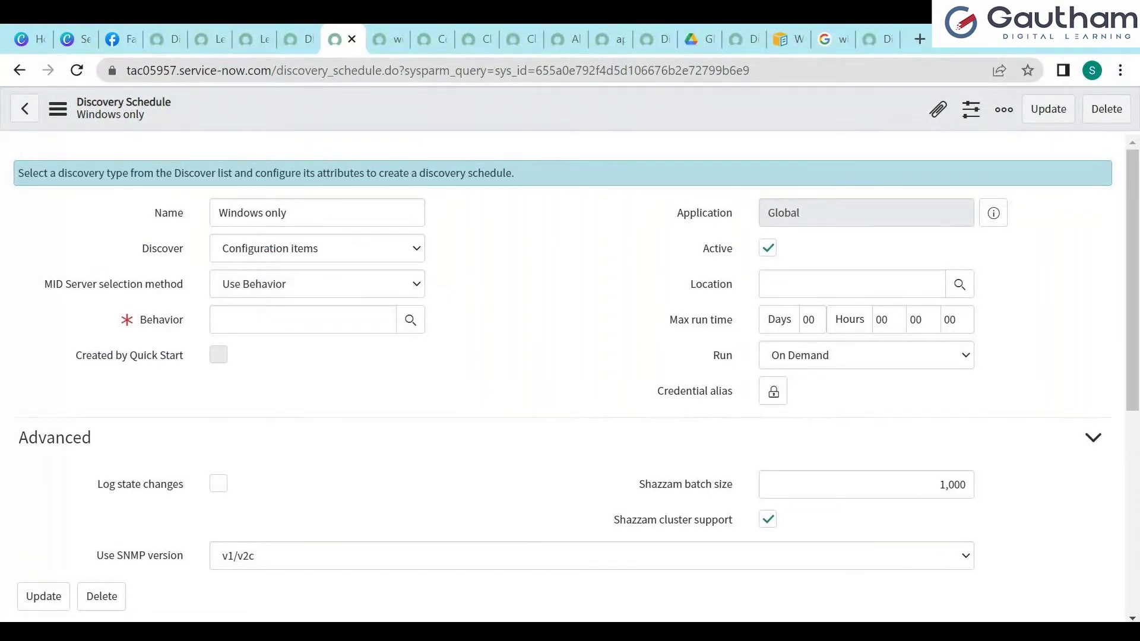
right_click(477, 119)
click(503, 132)
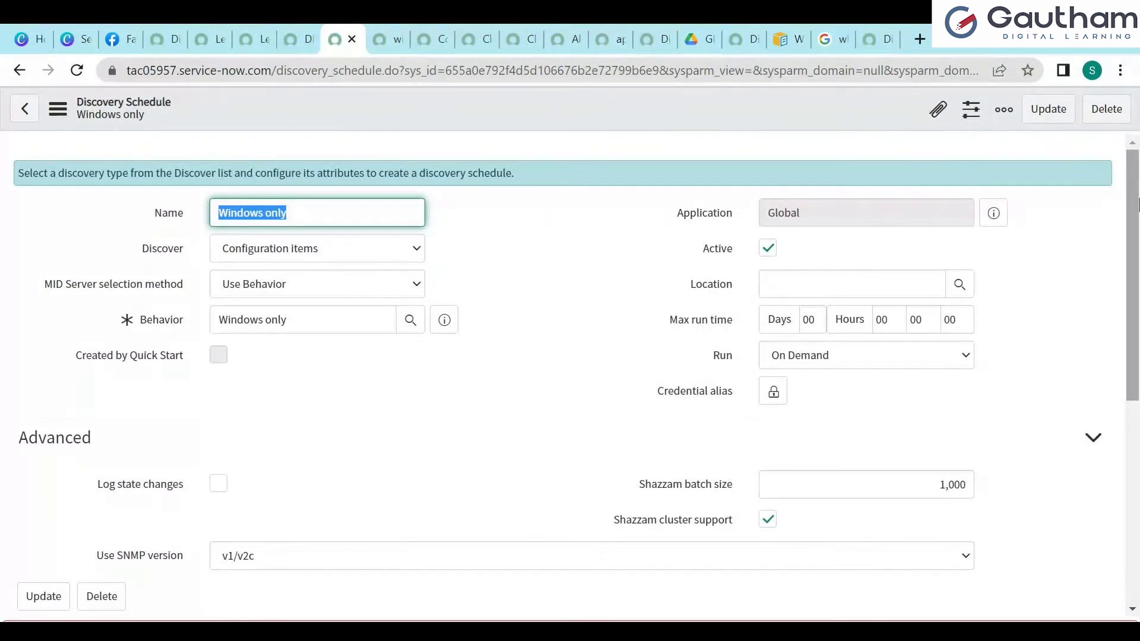
scroll(1137, 200, down, 5)
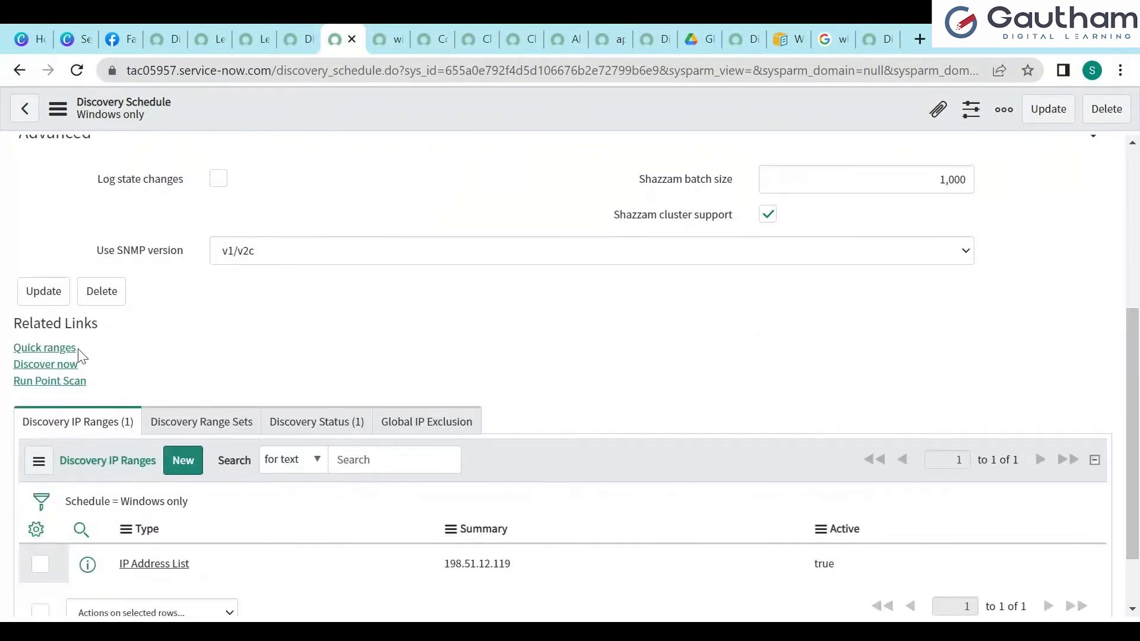
Run Discover Now on the Windows only schedule and open the new status DIS0010021.
click(47, 364)
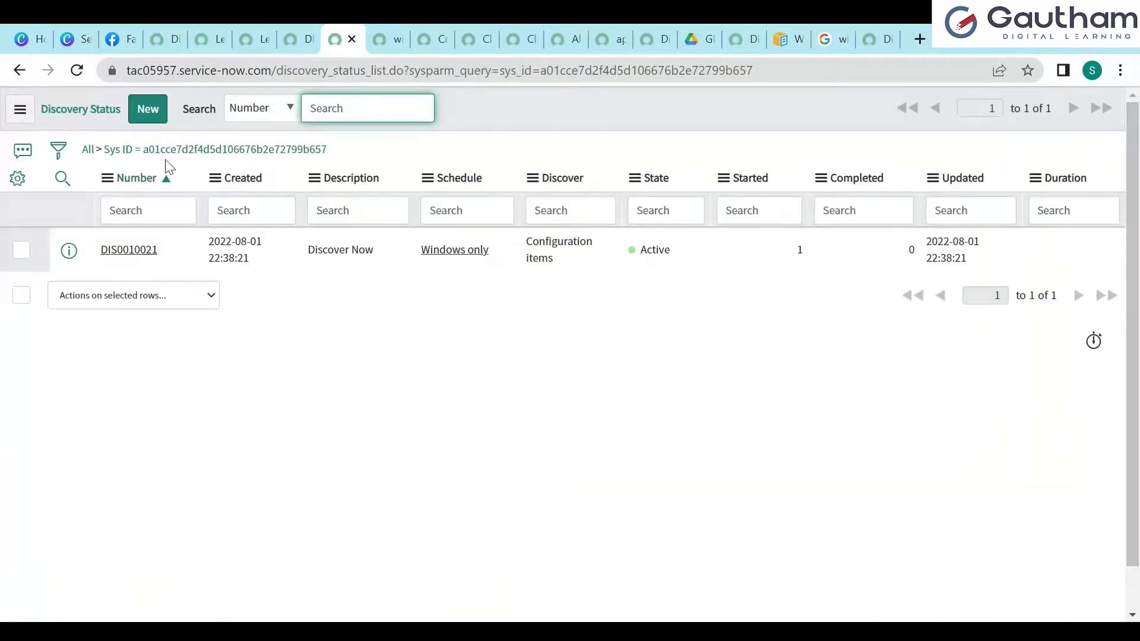
click(129, 250)
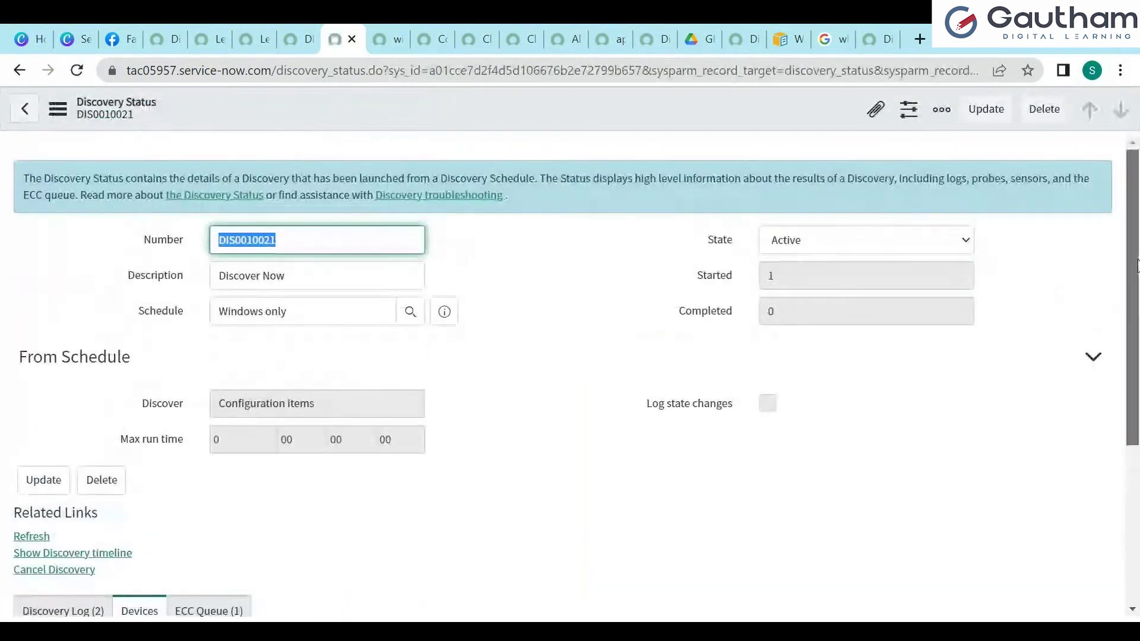
scroll(570, 356, down, 4)
Review DIS0010021's ECC Queue probe entries, then refresh the status to check progress.
click(193, 359)
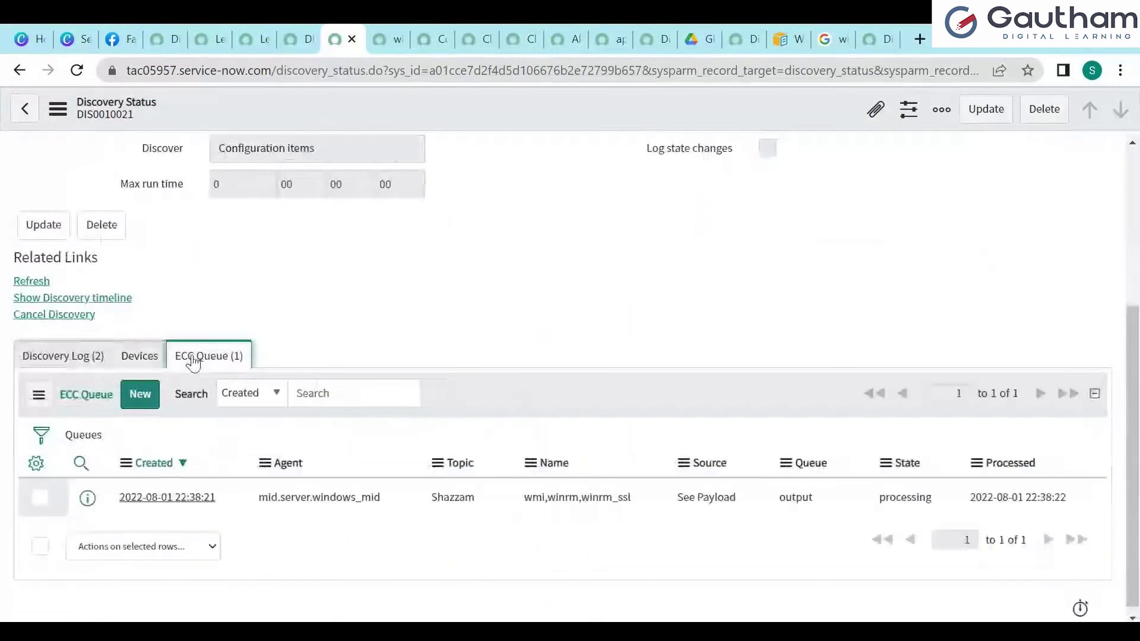
drag(524, 497, 637, 503)
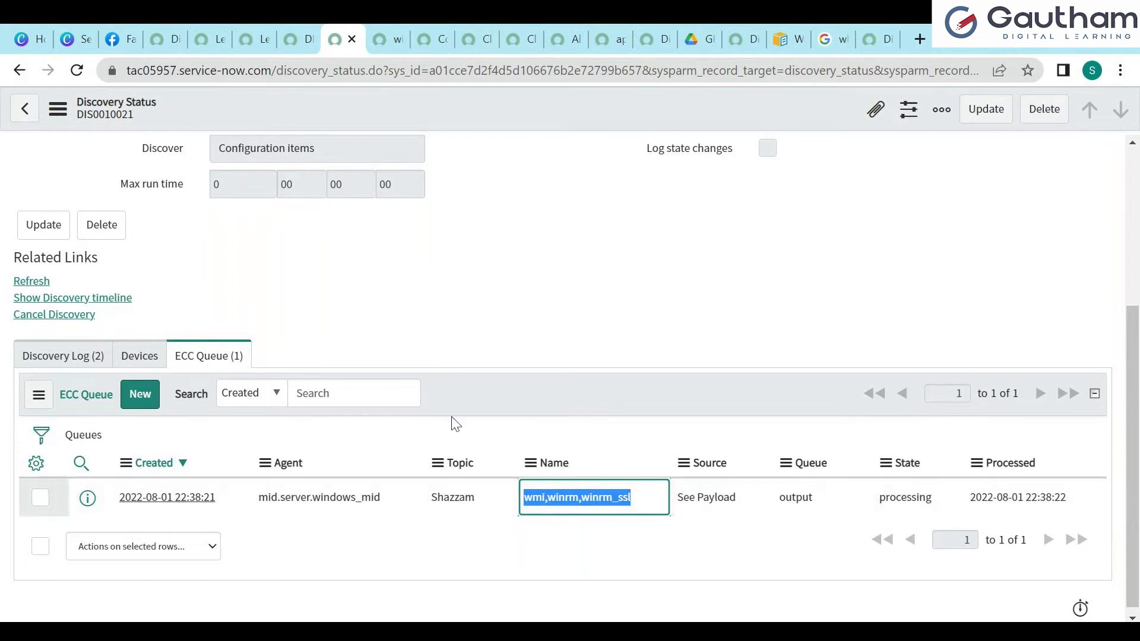
scroll(1134, 209, up, 5)
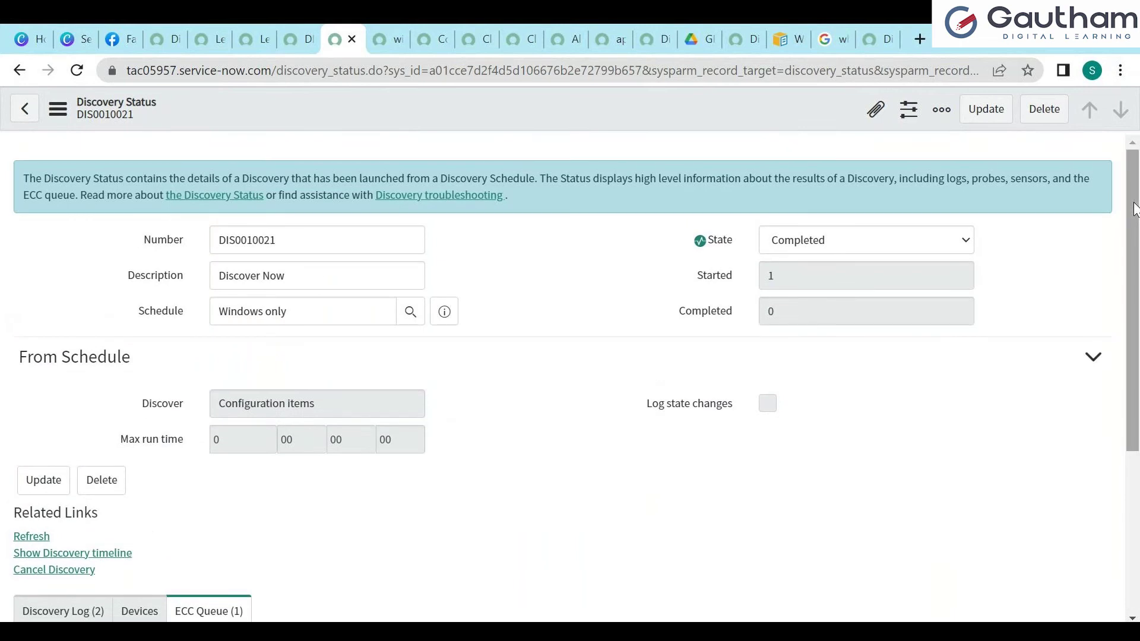
click(303, 40)
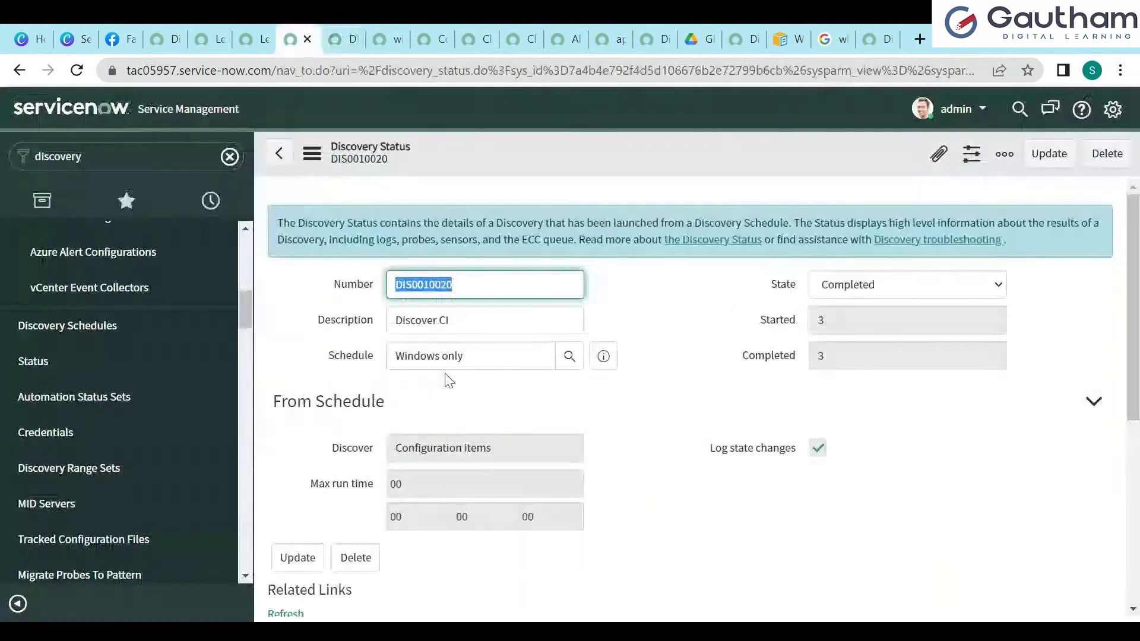
click(344, 39)
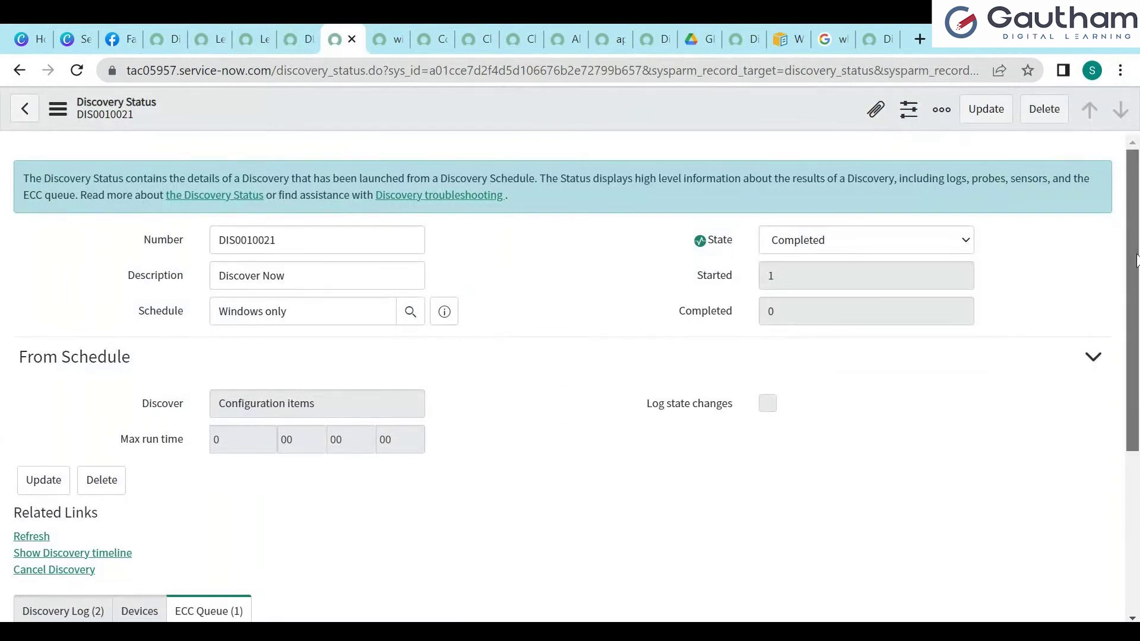
scroll(277, 401, down, 4)
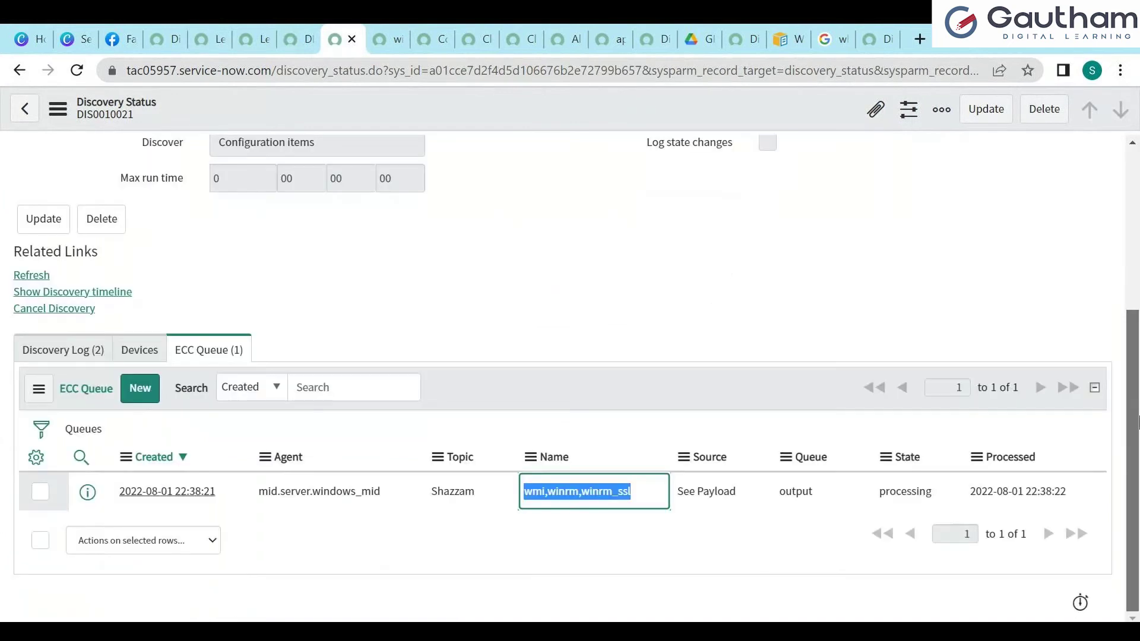
click(31, 275)
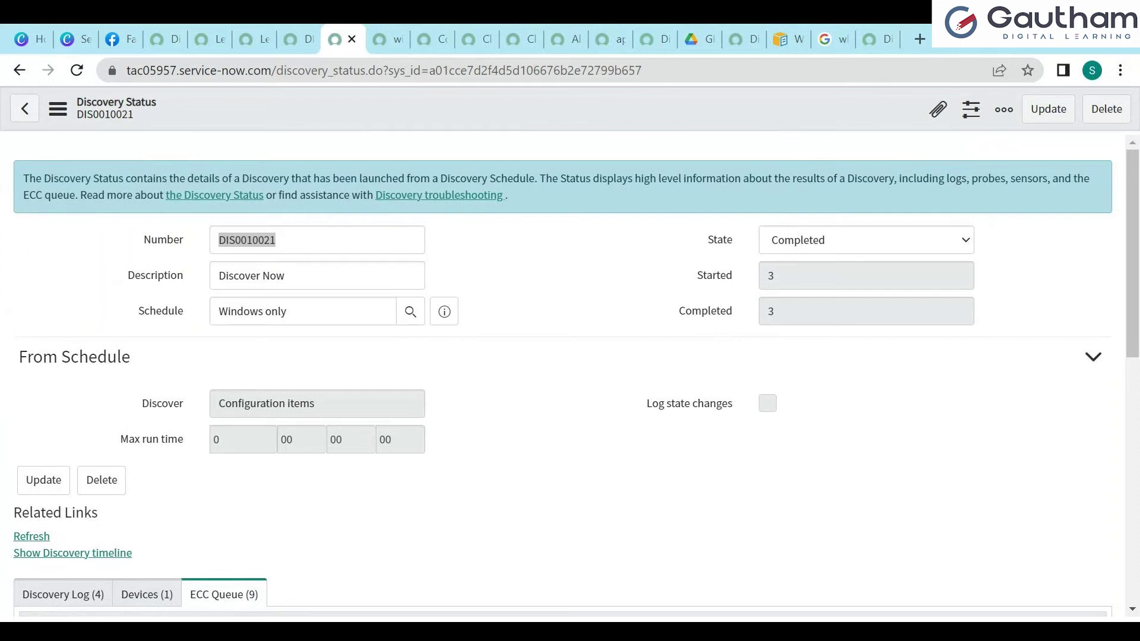
drag(1135, 251, 1136, 494)
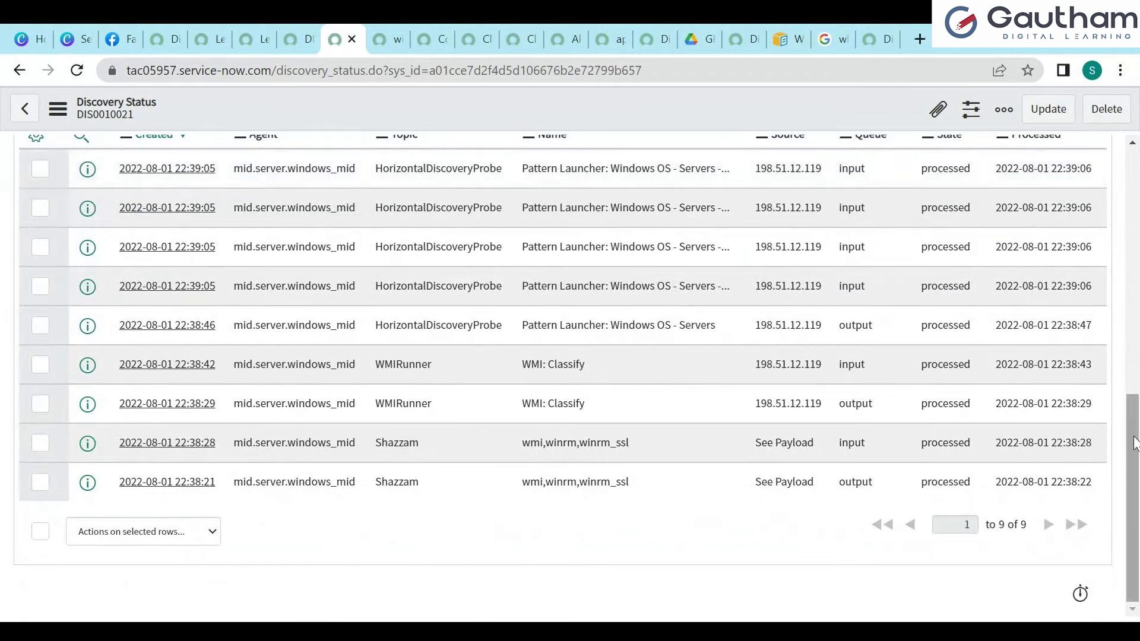
drag(1135, 443, 1133, 399)
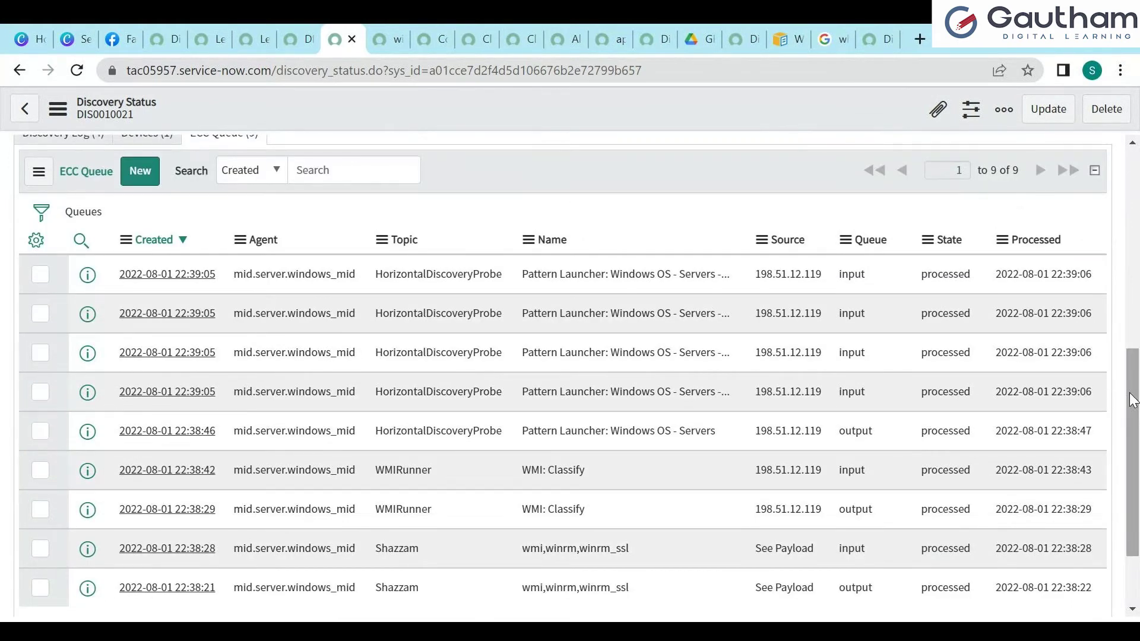
drag(1134, 400, 1134, 445)
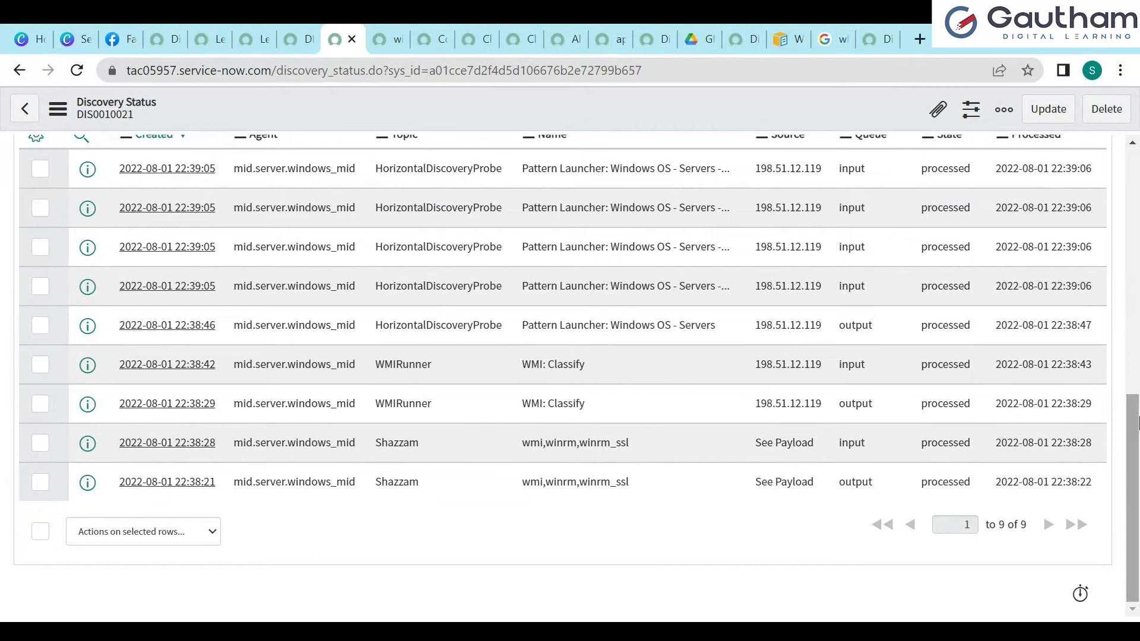
drag(1134, 426, 1132, 453)
drag(1135, 451, 1132, 483)
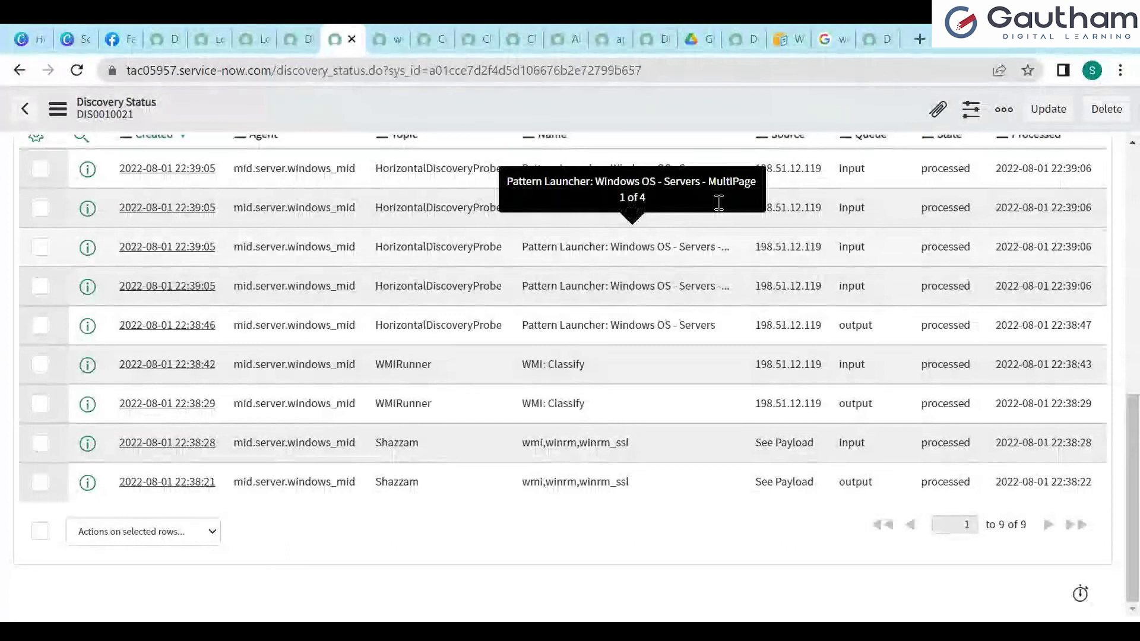
scroll(569, 312, up, 15)
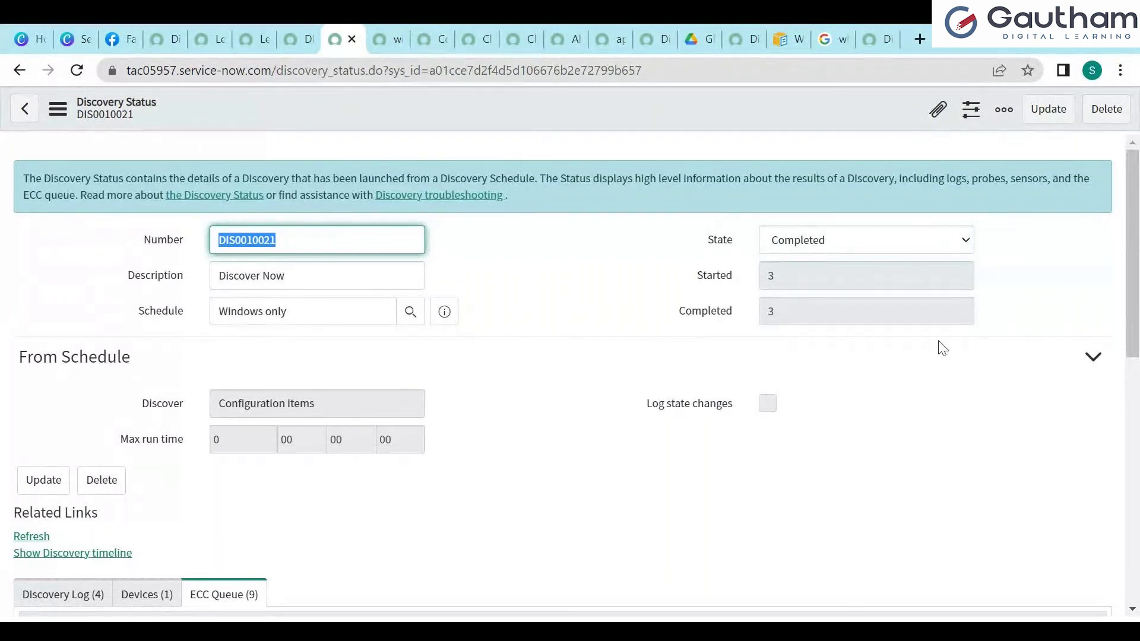
drag(1134, 261, 1134, 514)
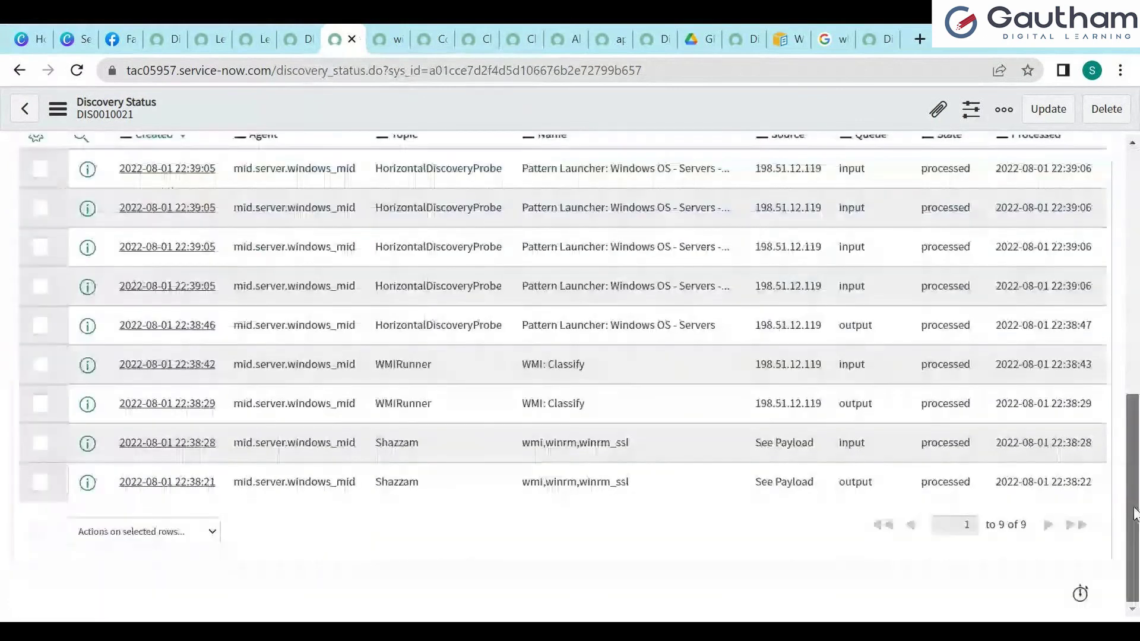
scroll(499, 357, up, 10)
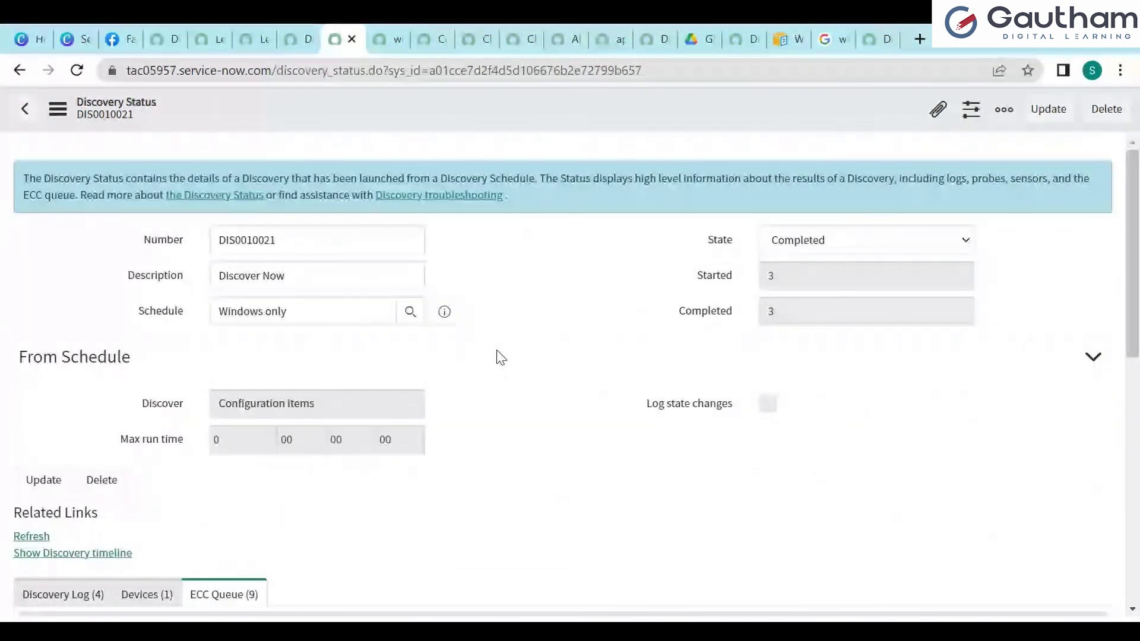
Open Discovery Patterns from the navigator filtered on 'discovery'.
click(263, 37)
click(297, 40)
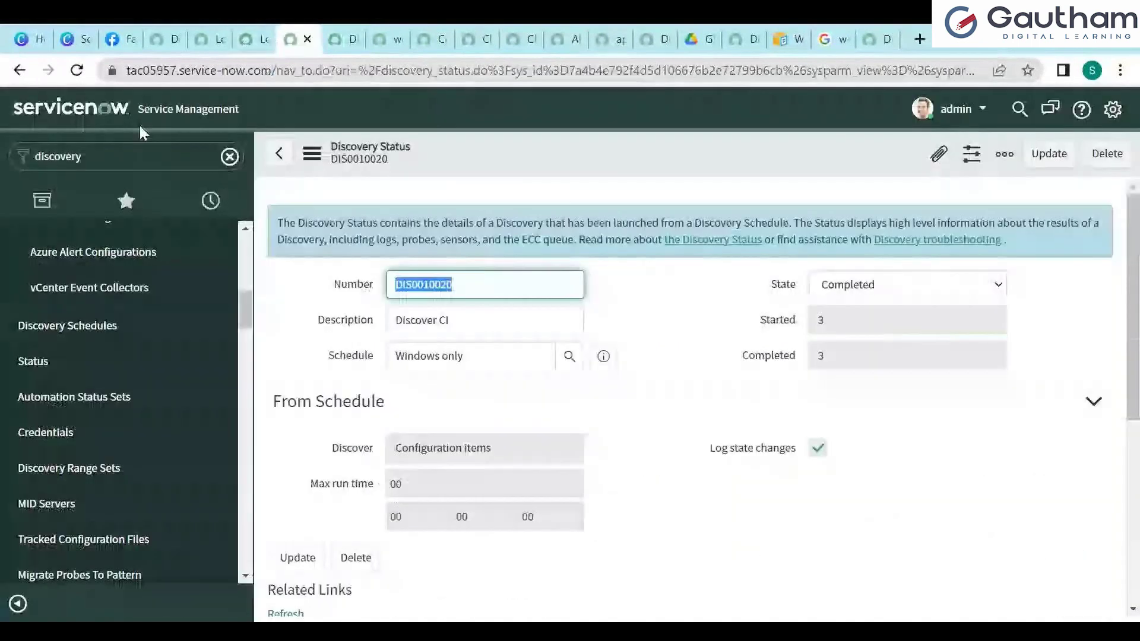
click(119, 154)
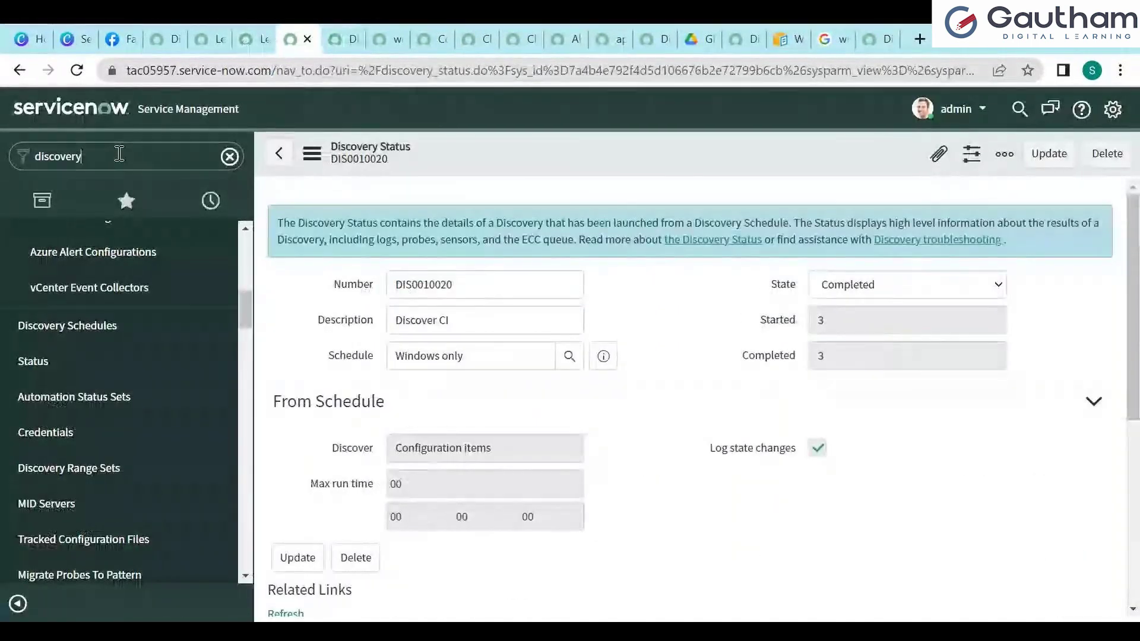
drag(244, 313, 244, 262)
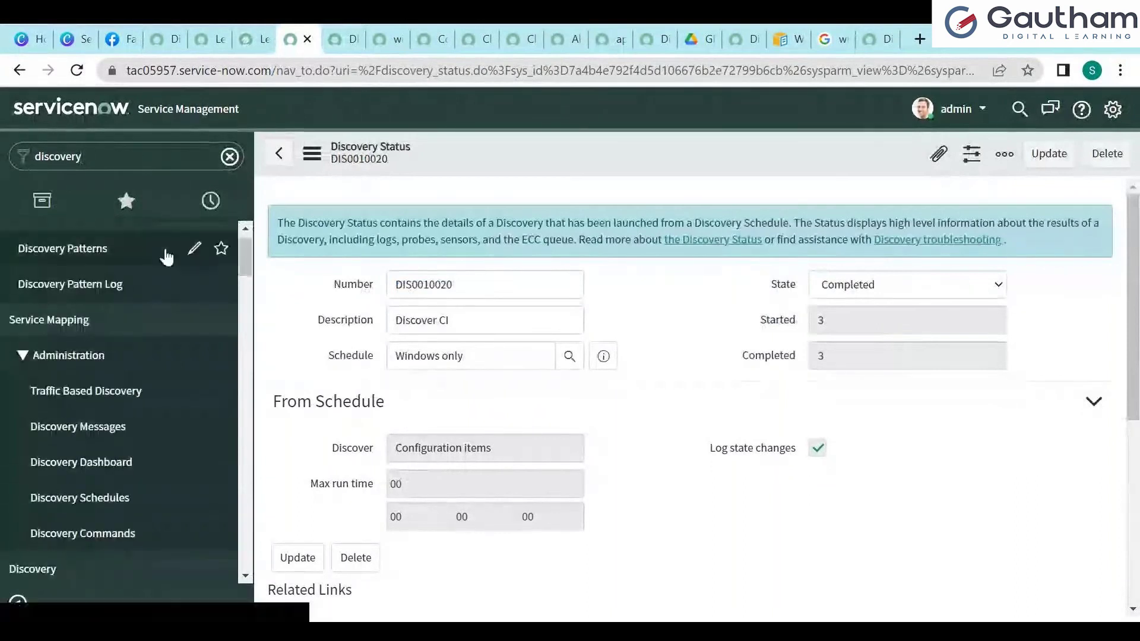
click(146, 250)
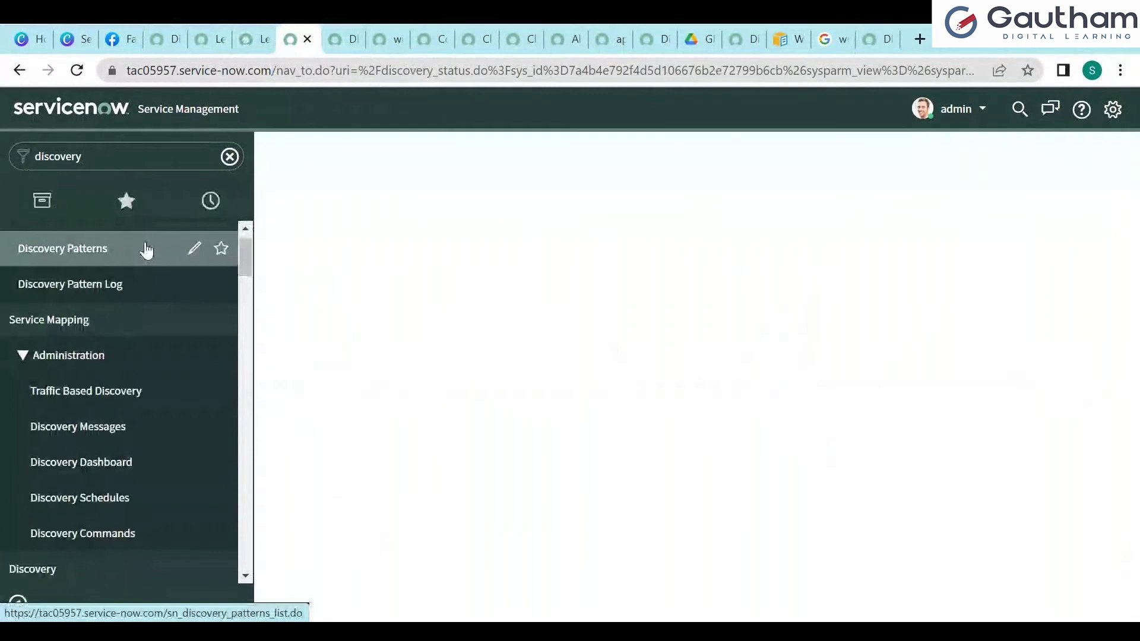
Filter the patterns by Name 'windows' and open the Windows OS - Desktops pattern.
click(386, 256)
text(w)
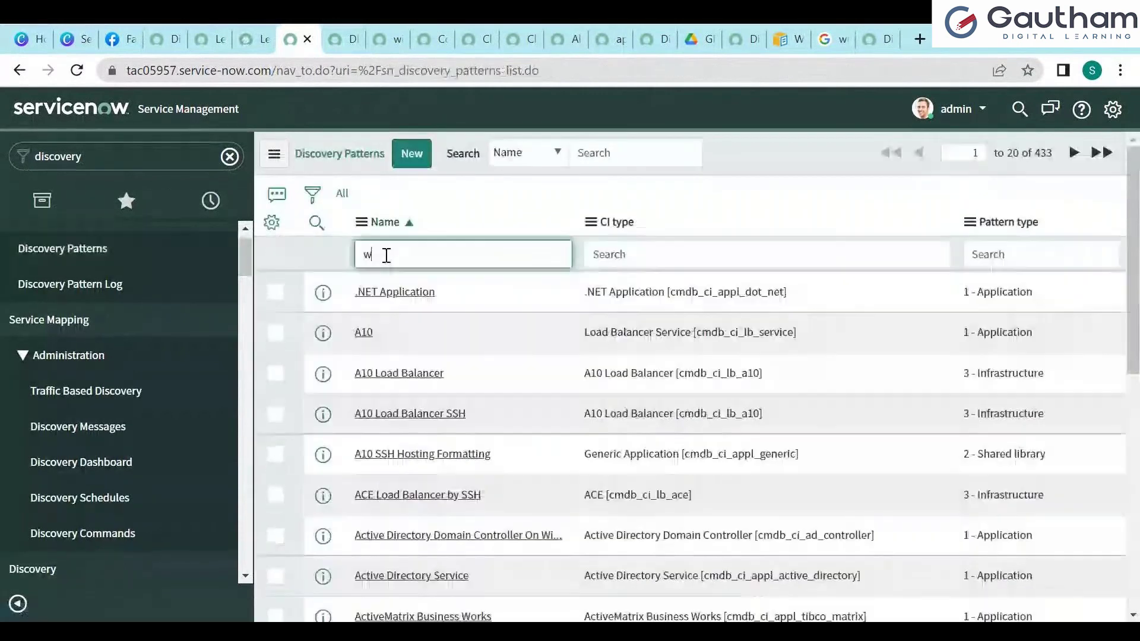
text(indows)
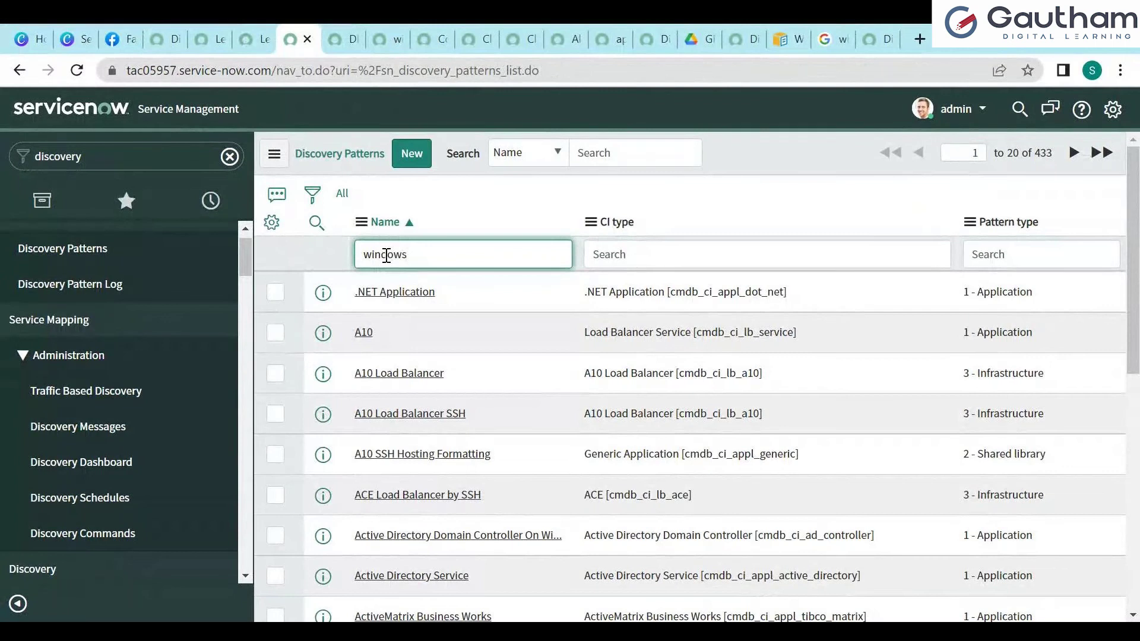
key(Return)
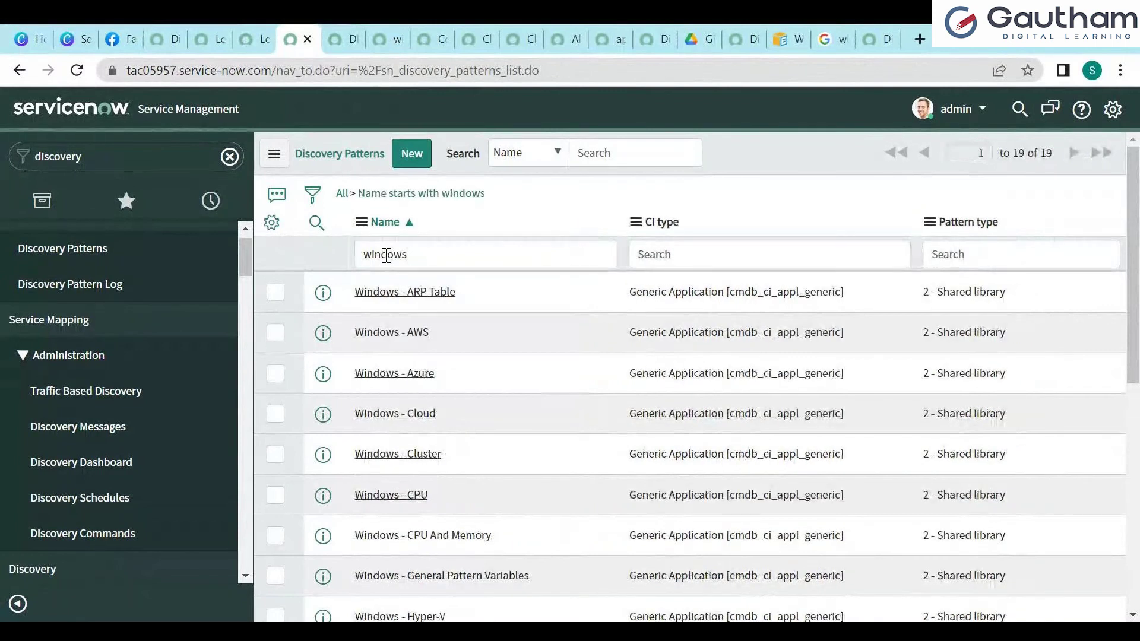
drag(1134, 249, 1135, 471)
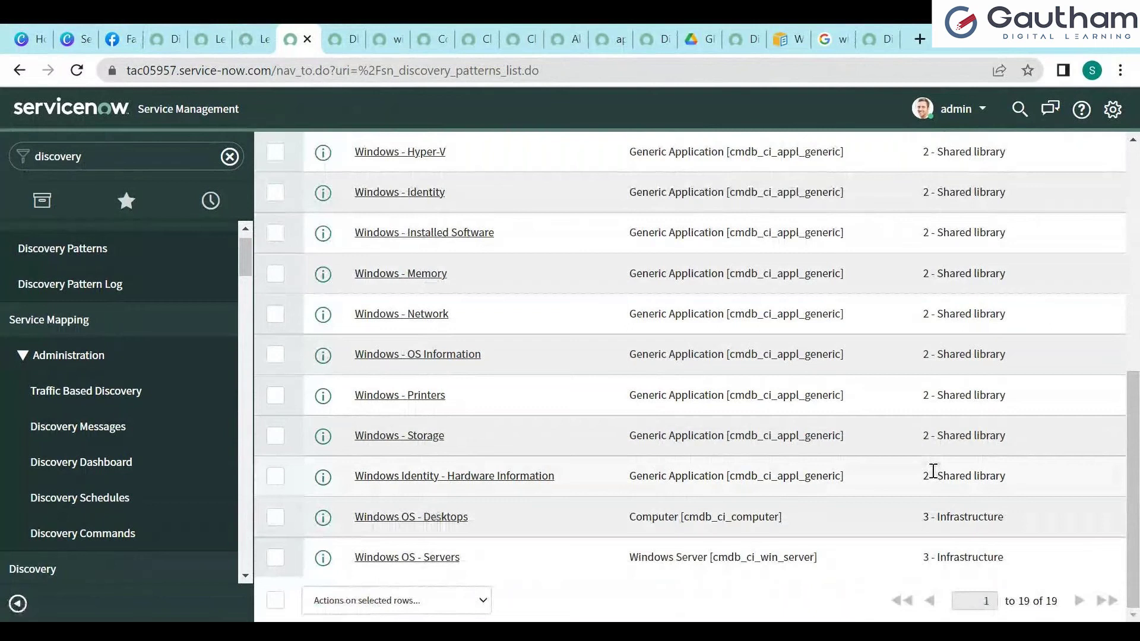
click(415, 517)
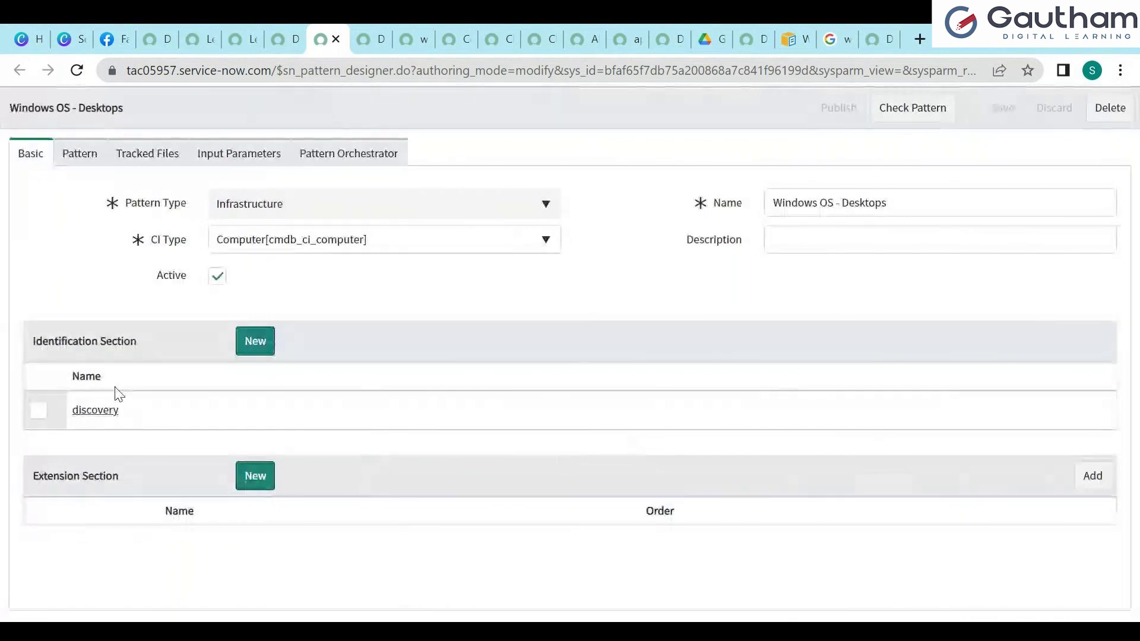
Open the discovery section's steps, expand 1. DNS, and view sub-step 1.1 Get DNS name - format 1.
click(98, 413)
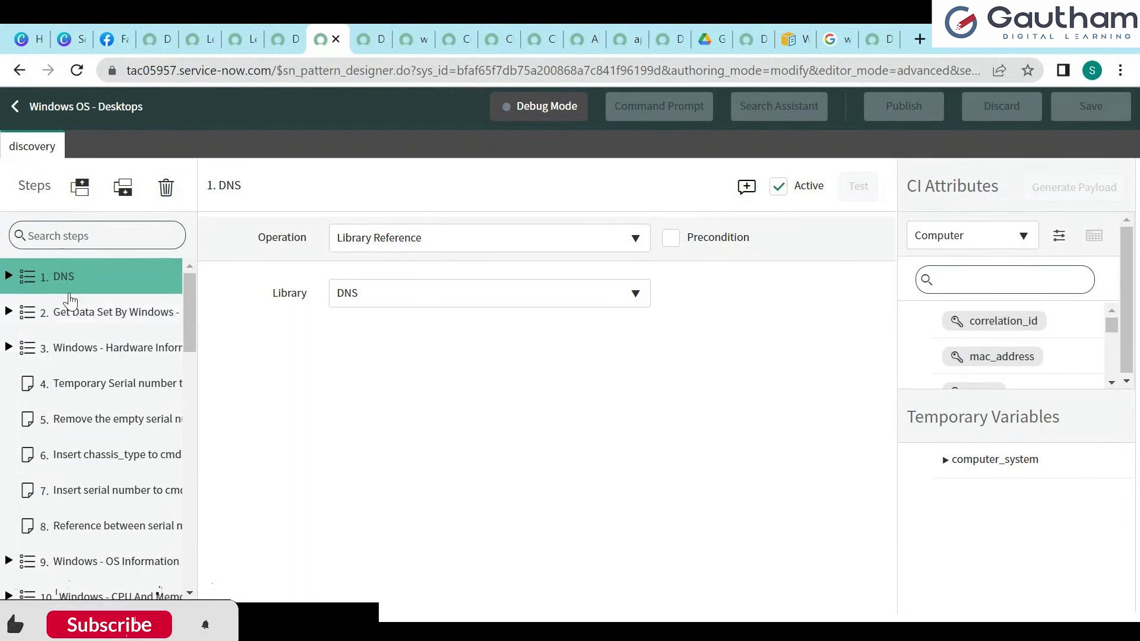
click(28, 290)
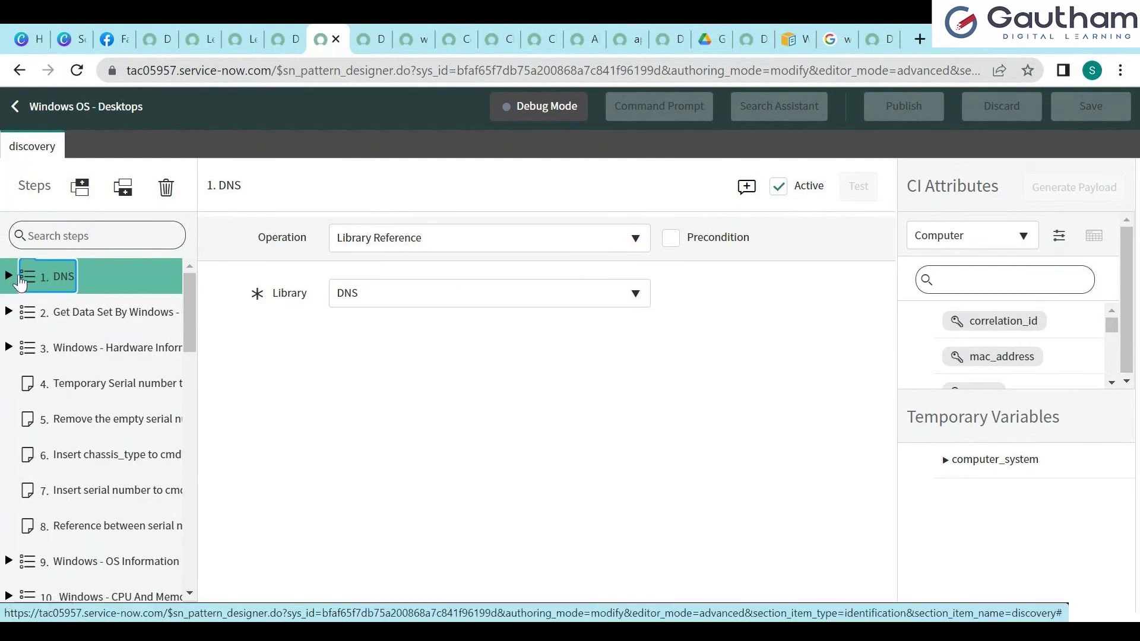
click(10, 277)
drag(190, 282, 194, 354)
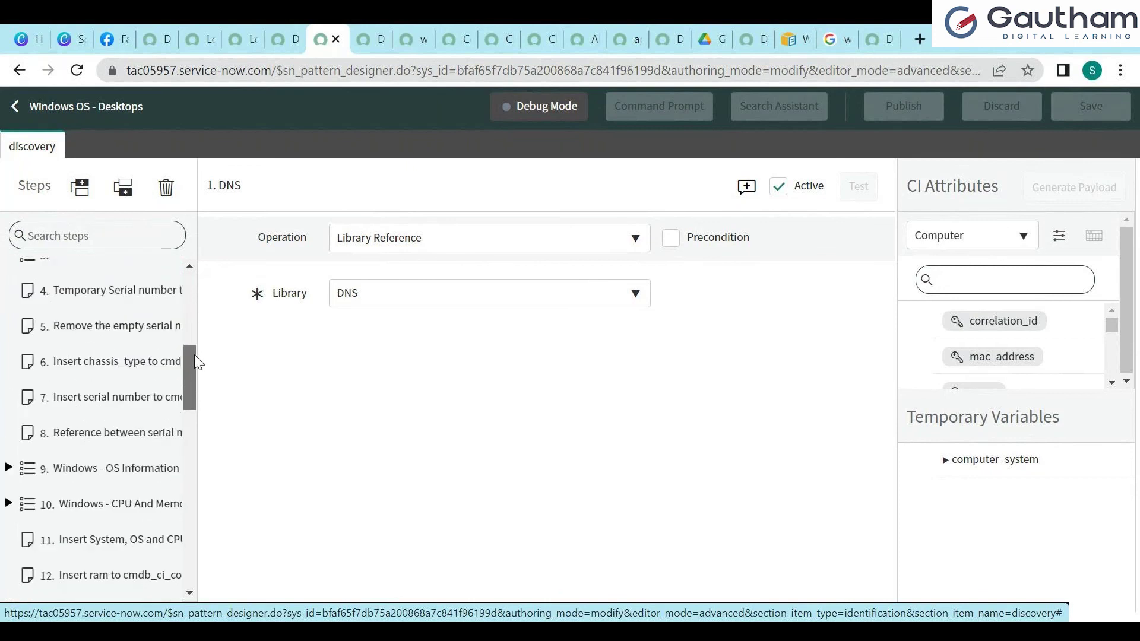
scroll(111, 316, up, 6)
click(110, 314)
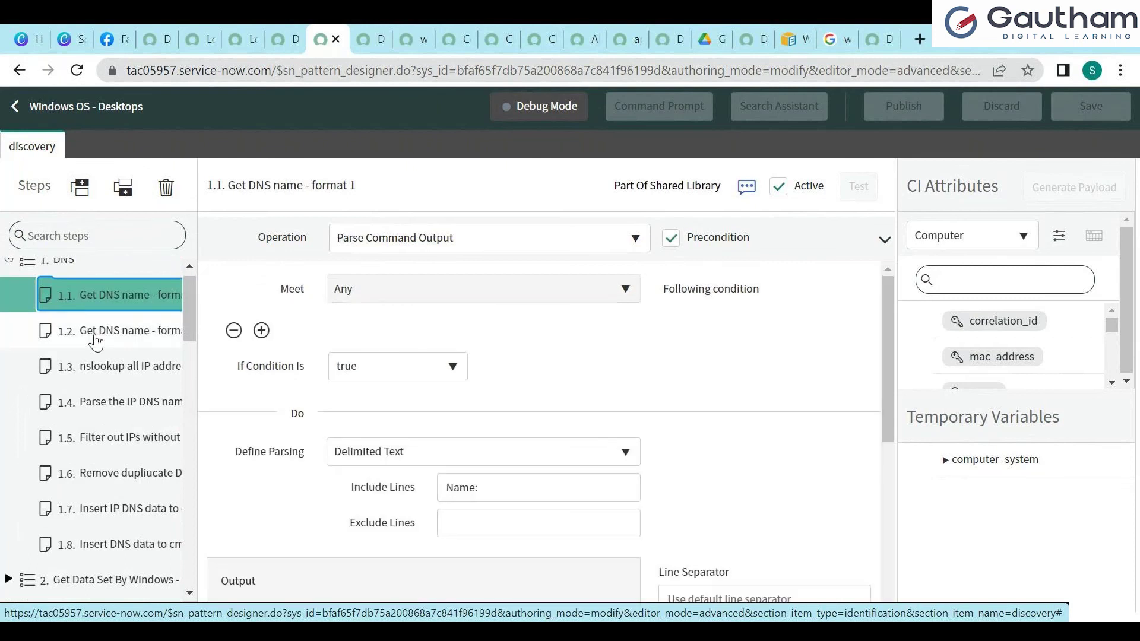
Review DNS sub-steps 1.2 through 1.8, ending at Insert DNS data to cmdb_ci_dns_name.
click(95, 334)
click(121, 368)
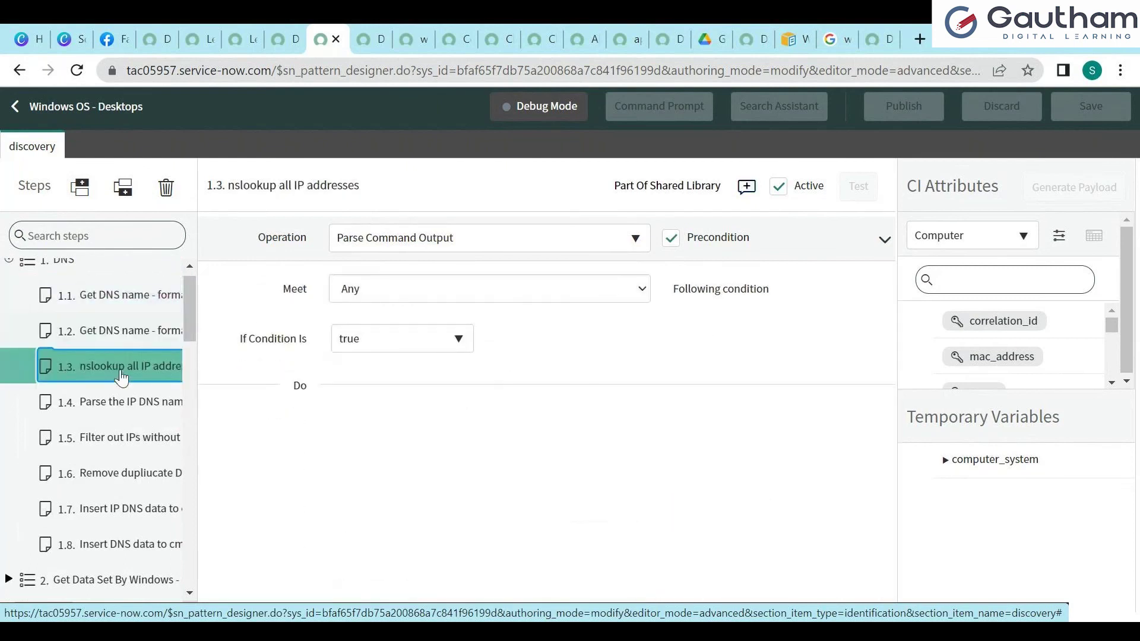
click(122, 399)
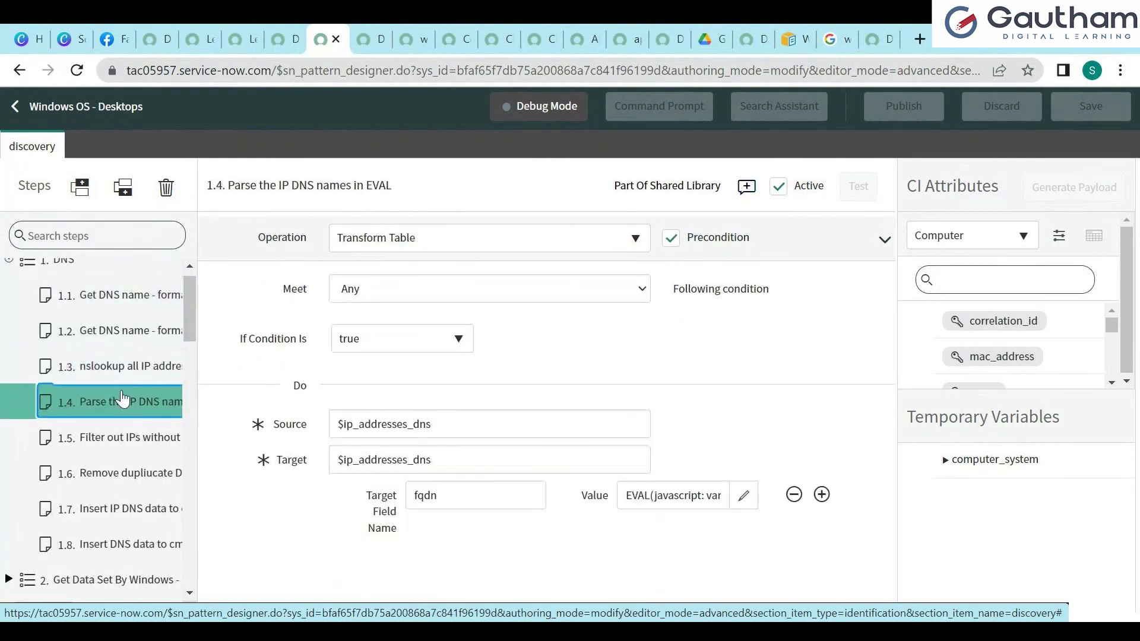
click(128, 438)
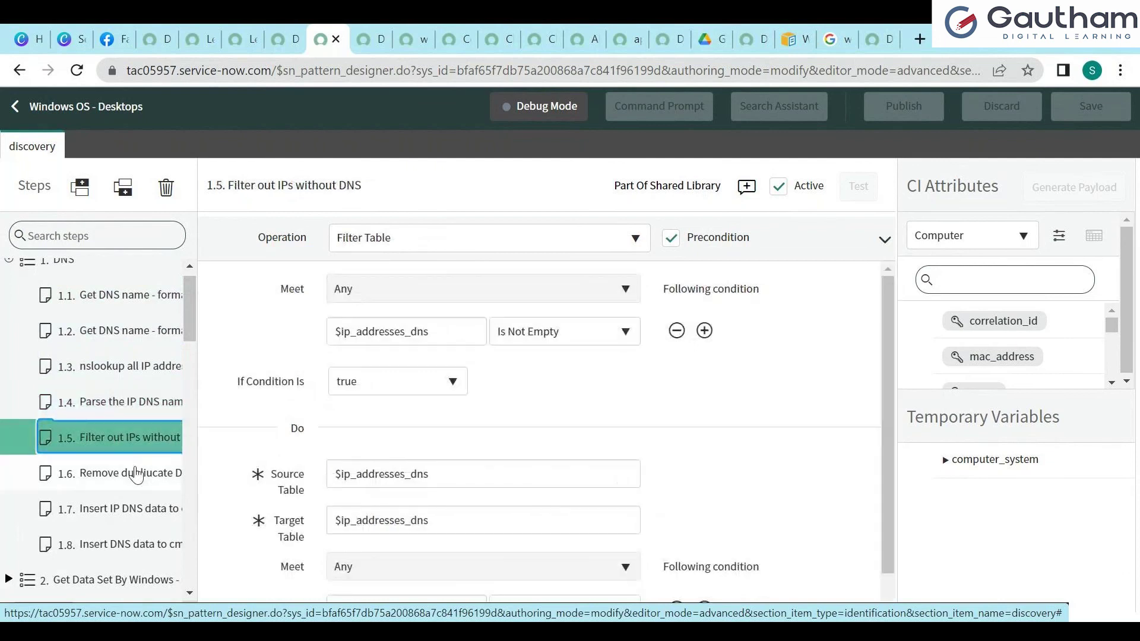
click(132, 469)
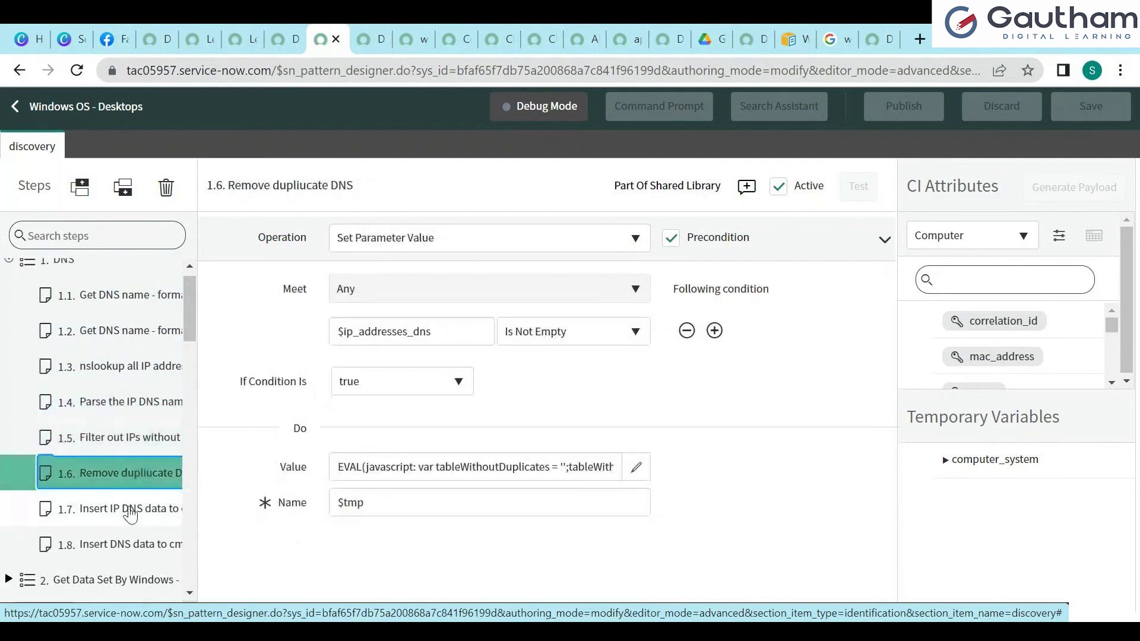
click(115, 545)
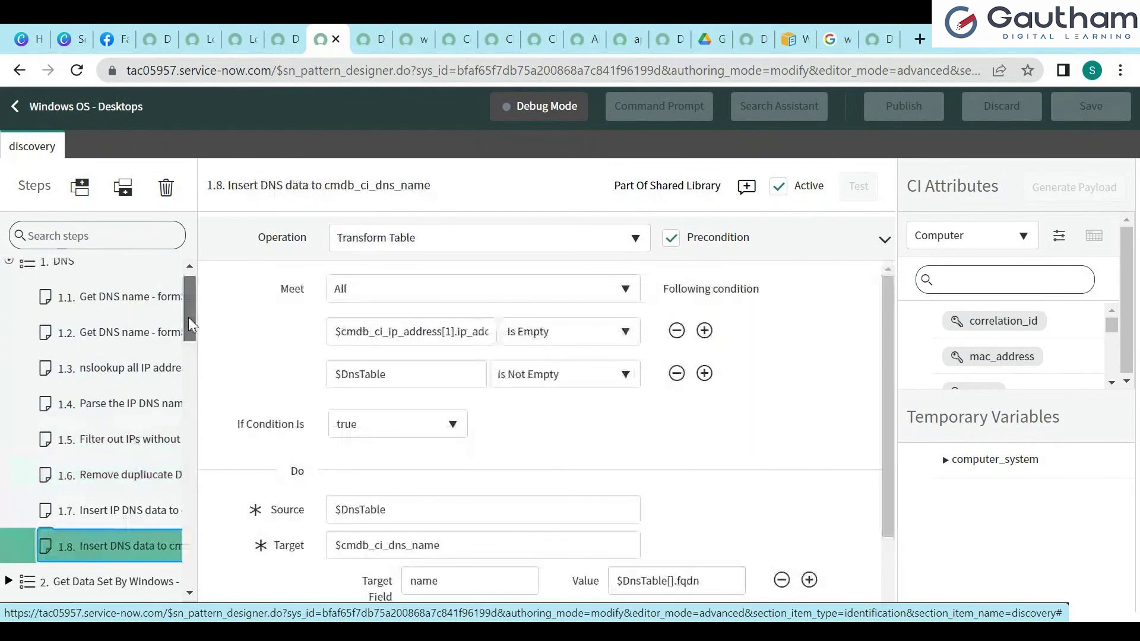
Expand 9. Windows - OS Information and review sub-steps 9.1 through 9.4 Get OS address width.
drag(188, 318, 193, 401)
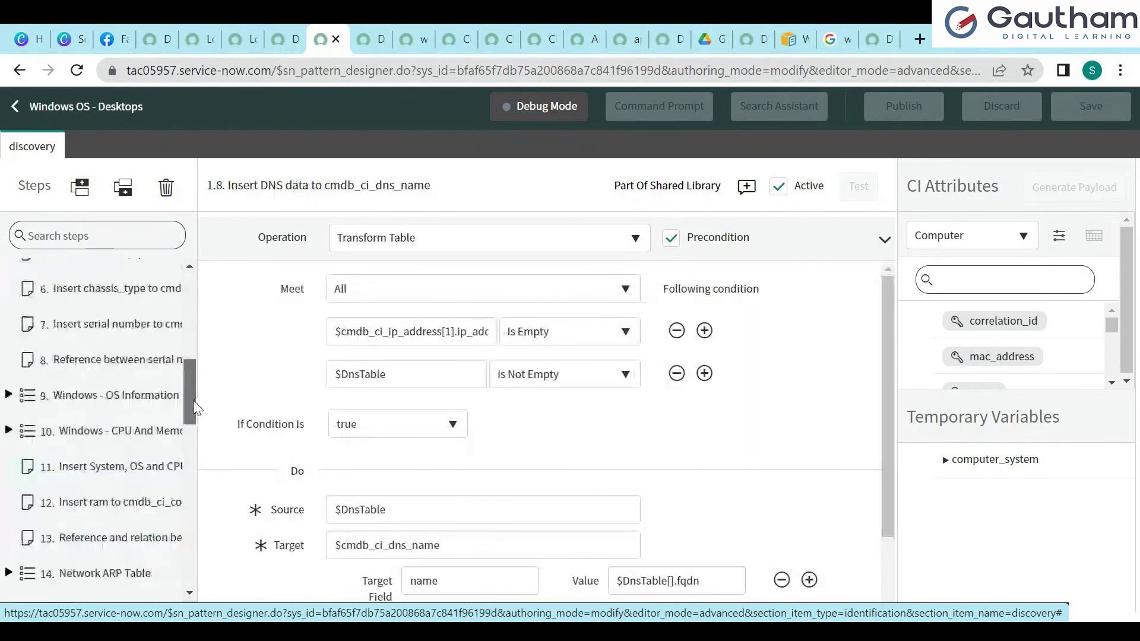
click(90, 397)
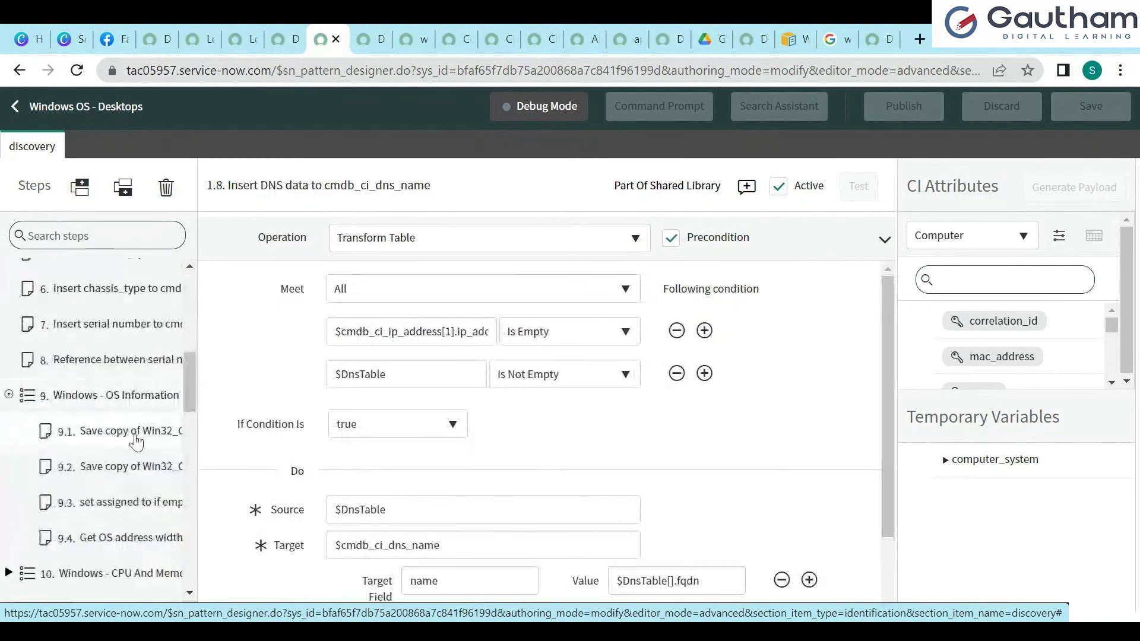
click(102, 433)
click(101, 482)
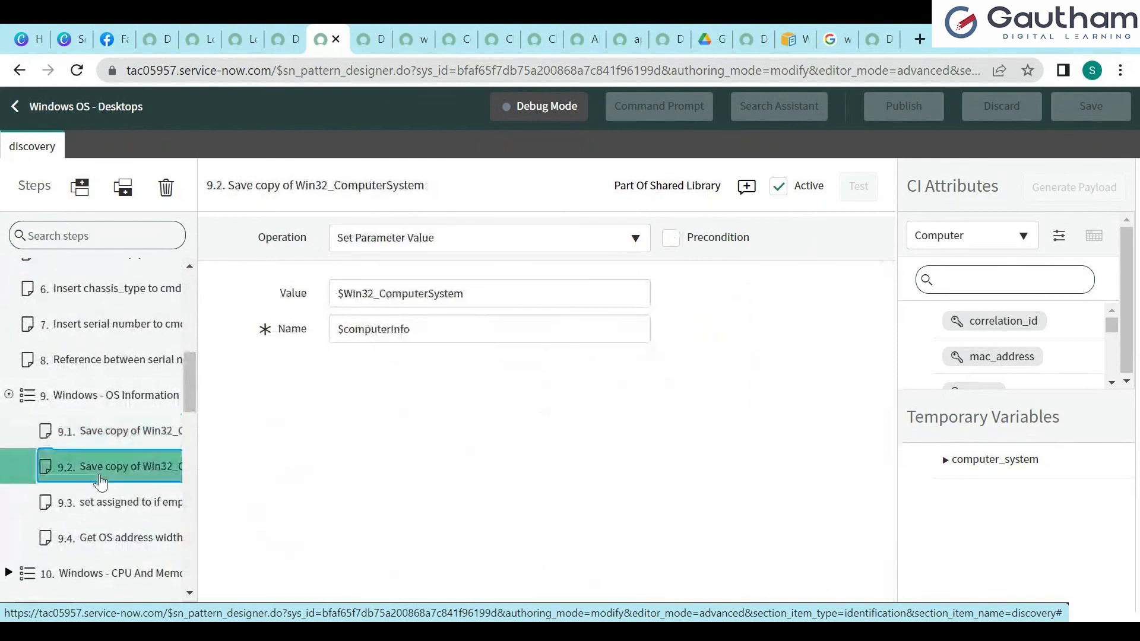
click(104, 511)
click(106, 538)
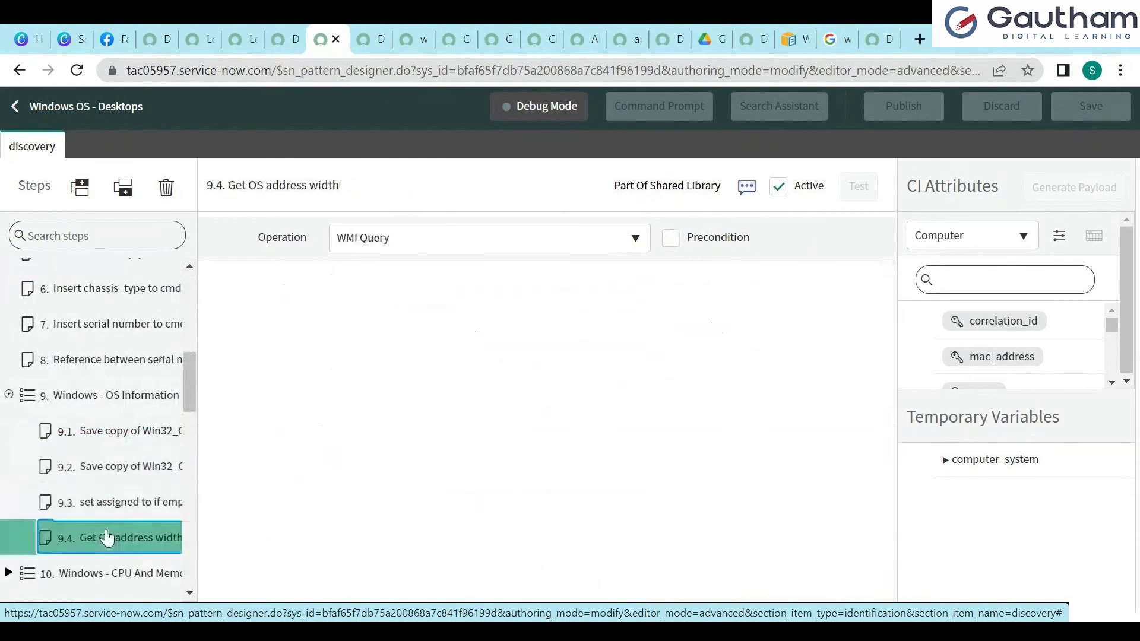